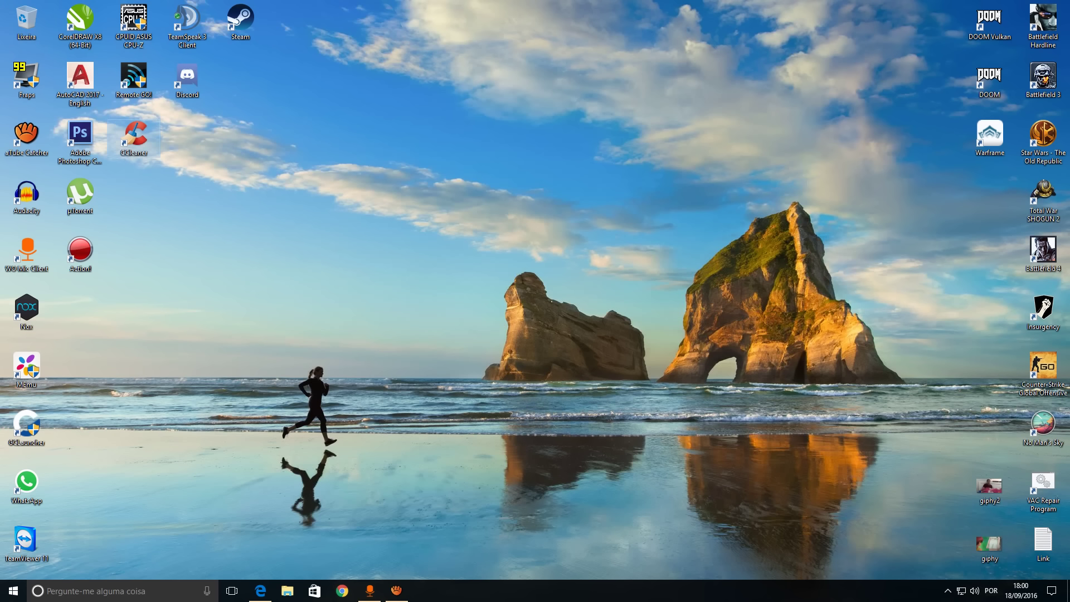
pyautogui.moveTo(174, 185); pyautogui.dragTo(126, 172)
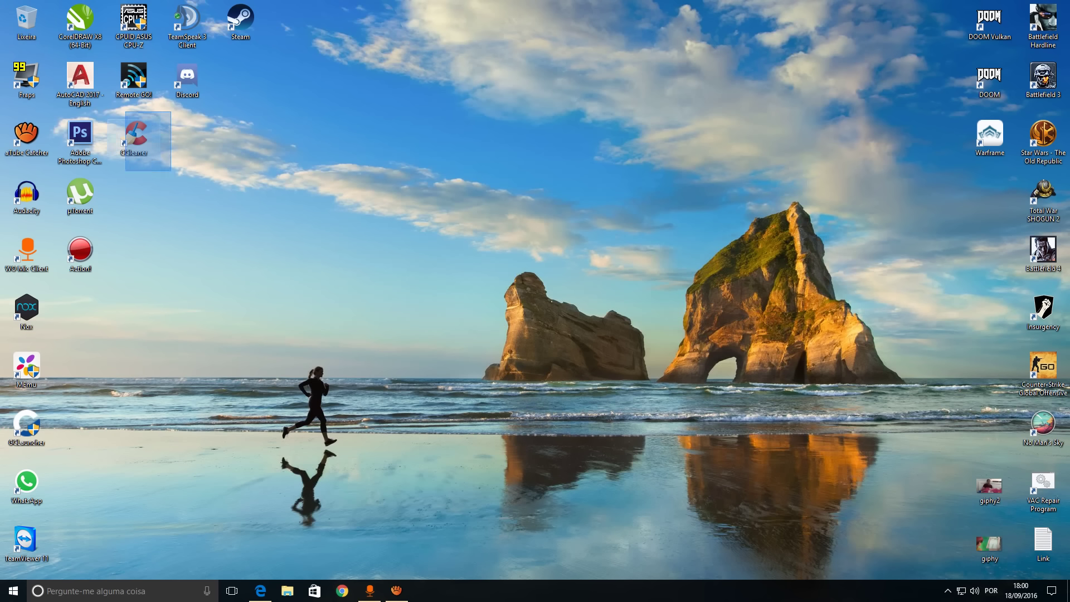
pyautogui.moveTo(168, 112); pyautogui.dragTo(107, 156)
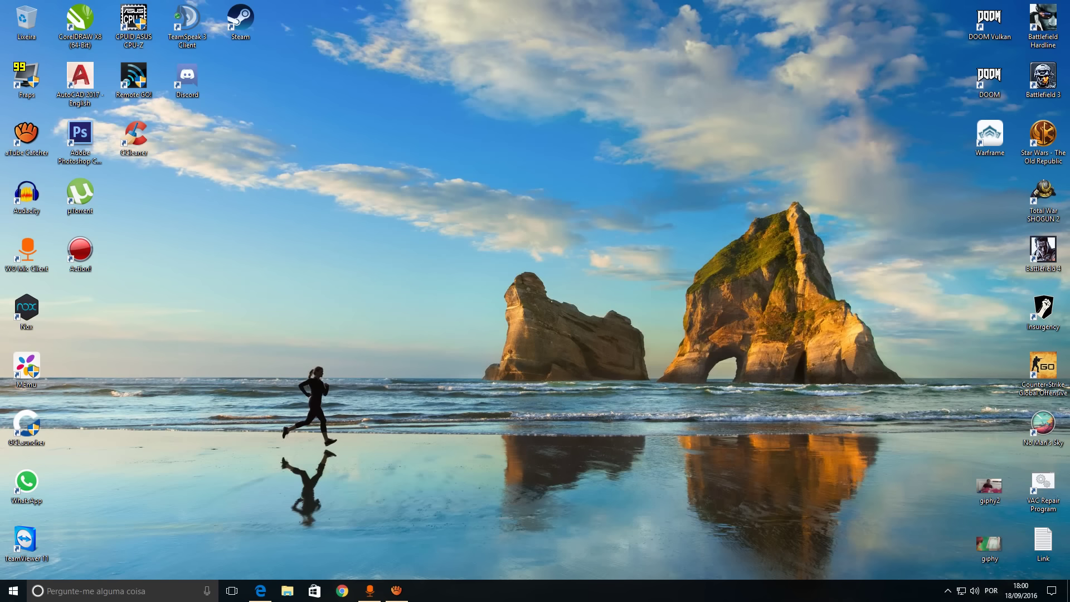
pyautogui.moveTo(280, 242); pyautogui.dragTo(316, 296)
# Open the file location of the Steam desktop shortcut and check the hidden notification-area icons.
pyautogui.rightClick(244, 20)
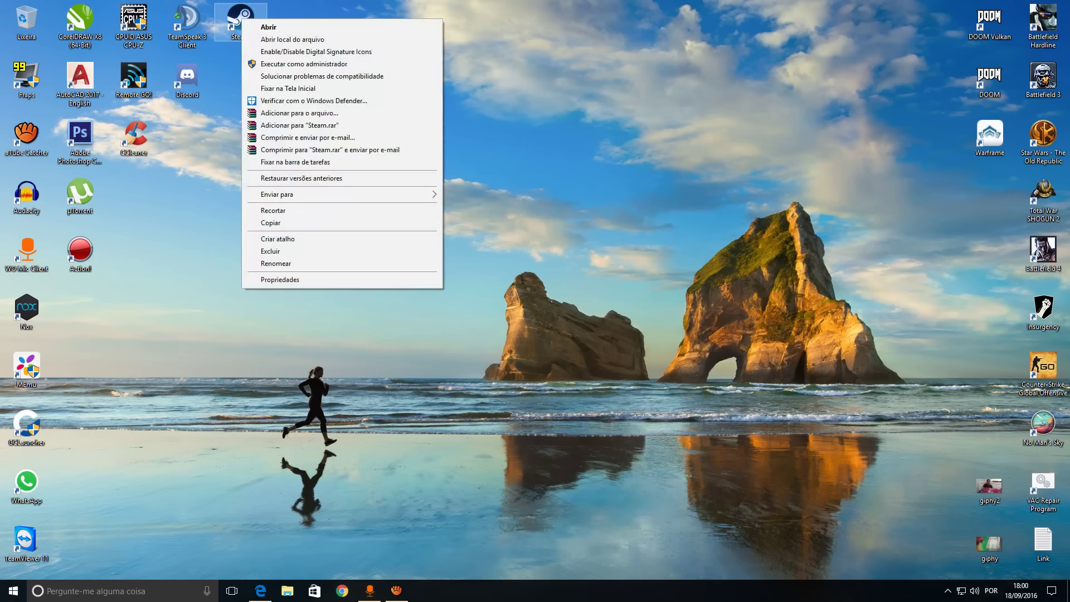
pyautogui.click(267, 36)
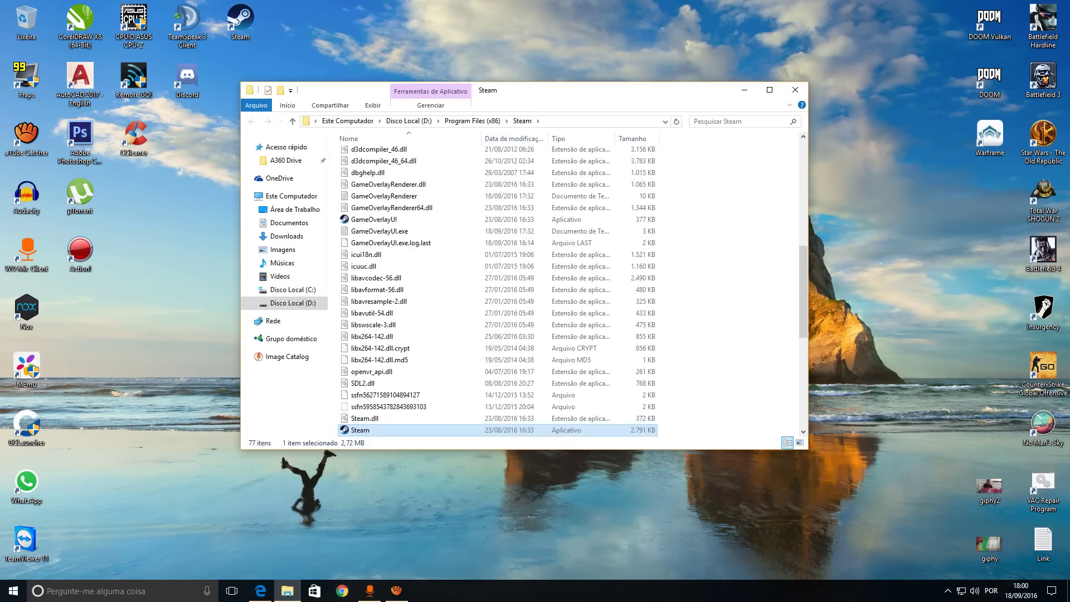
pyautogui.click(947, 590)
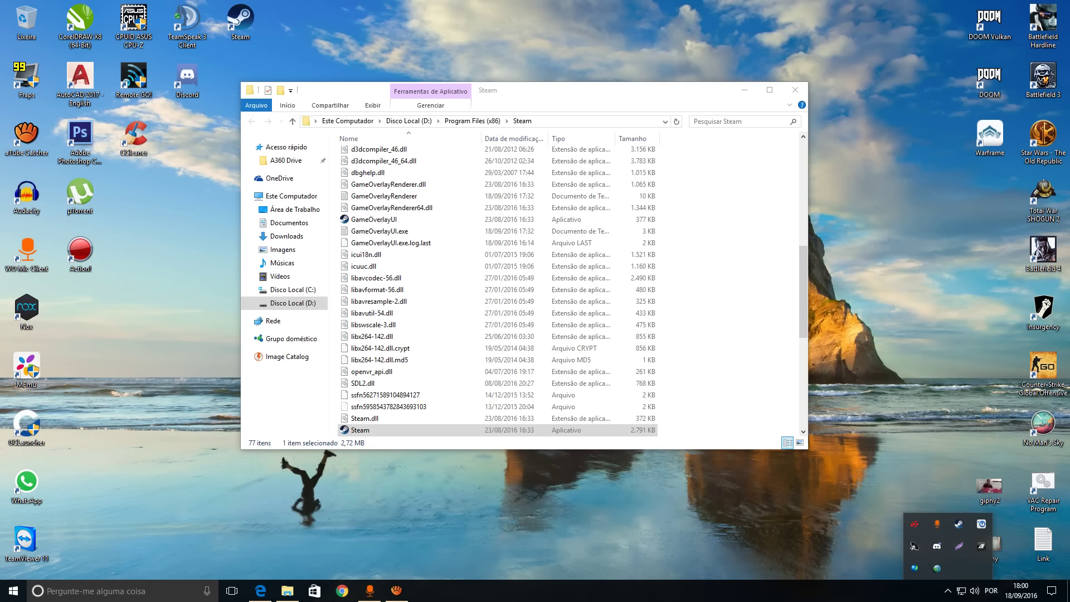
pyautogui.click(719, 279)
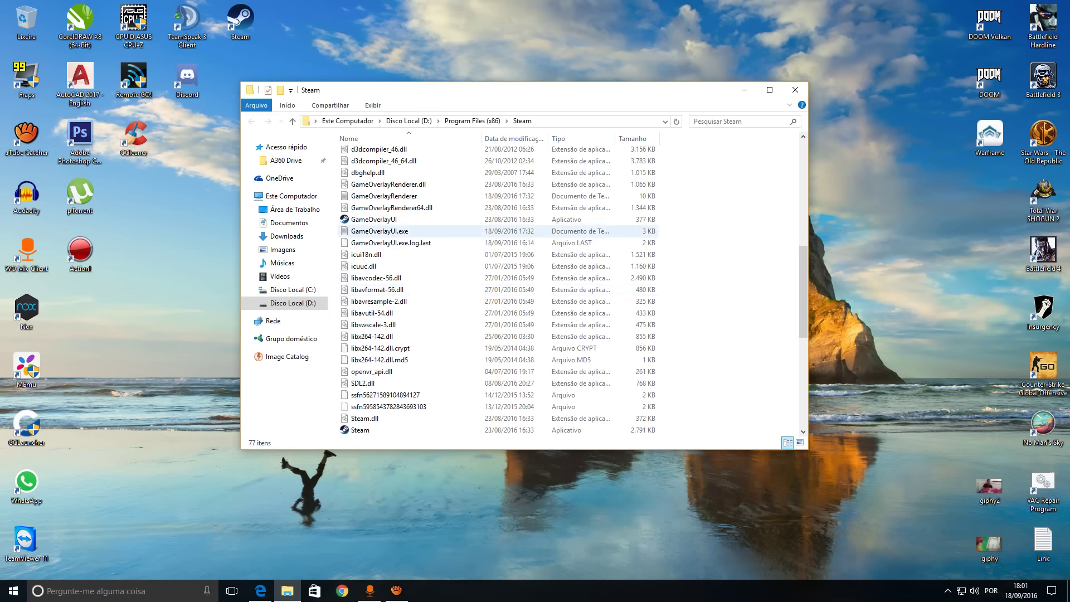
# Go into the bin folder inside the Steam directory and open its Vac solution subfolder.
pyautogui.scroll(9, 390, 231)
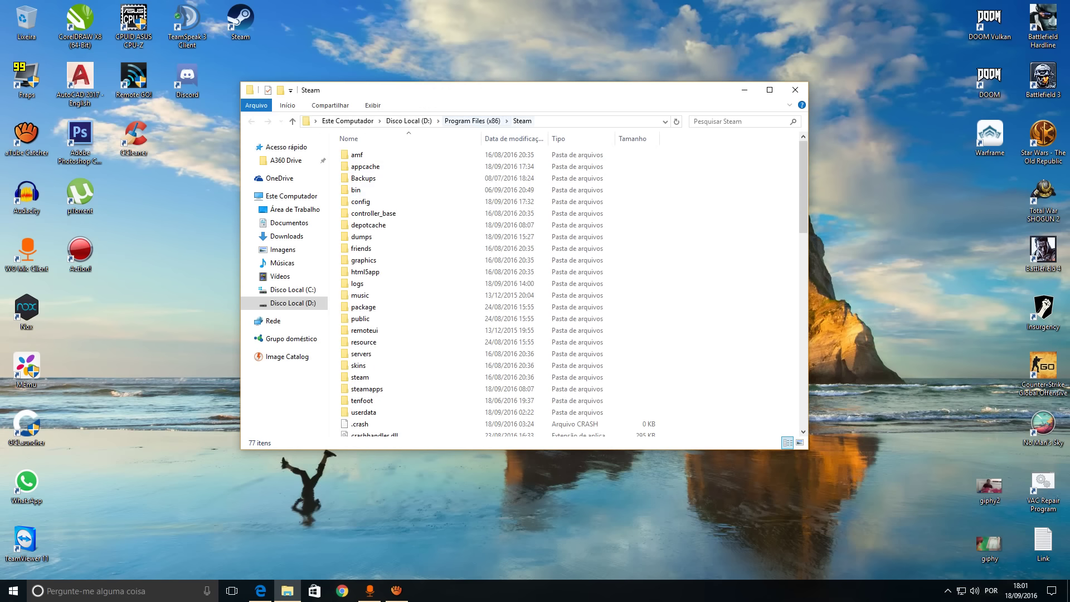
pyautogui.doubleClick(356, 190)
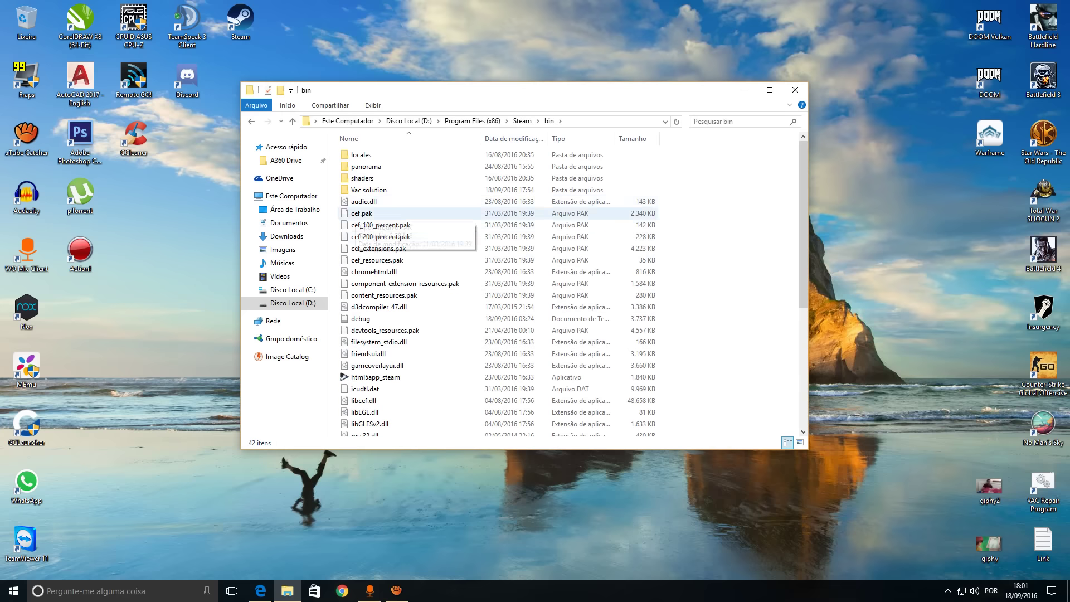
pyautogui.rightClick(720, 287)
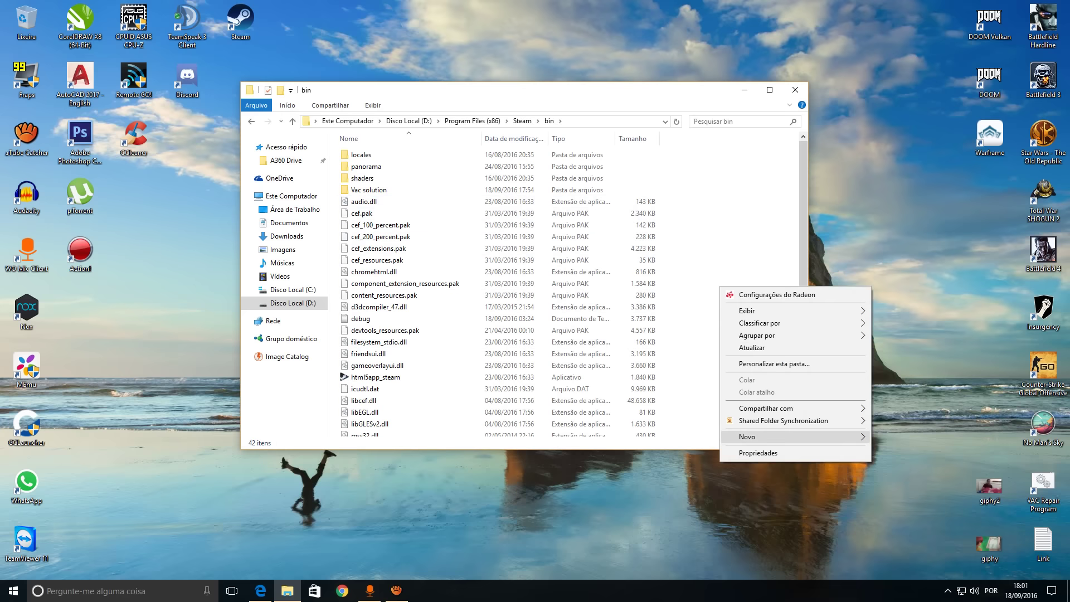
pyautogui.moveTo(780, 436)
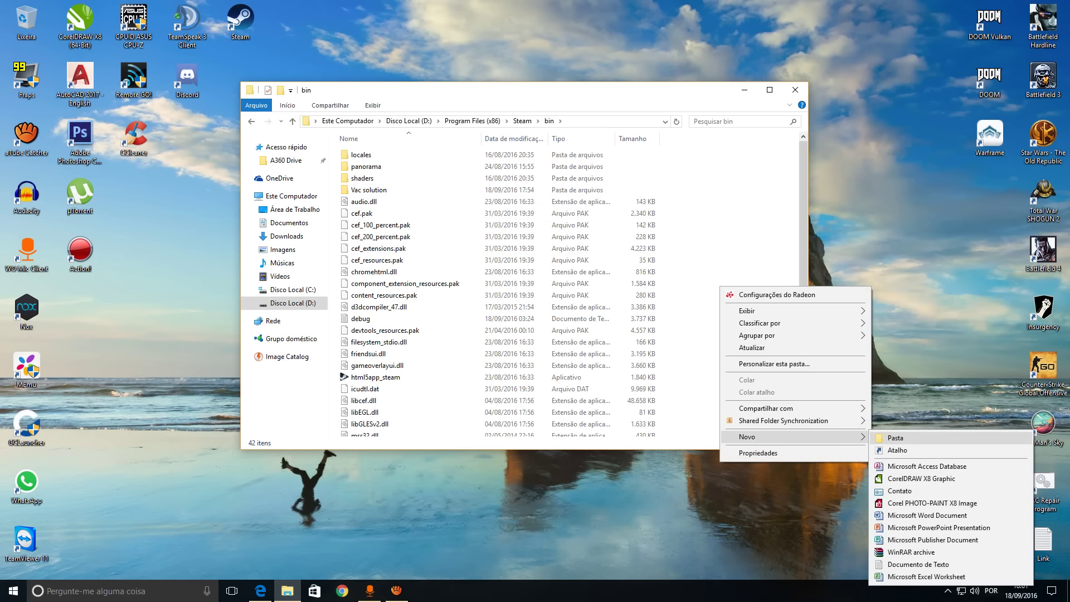
pyautogui.click(369, 190)
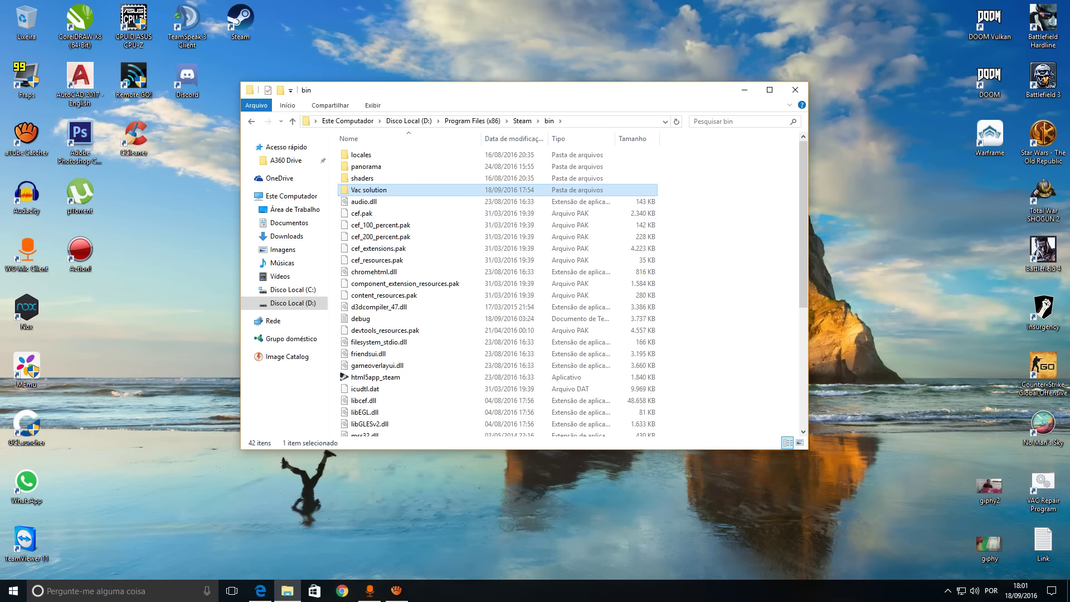
pyautogui.press('Return')
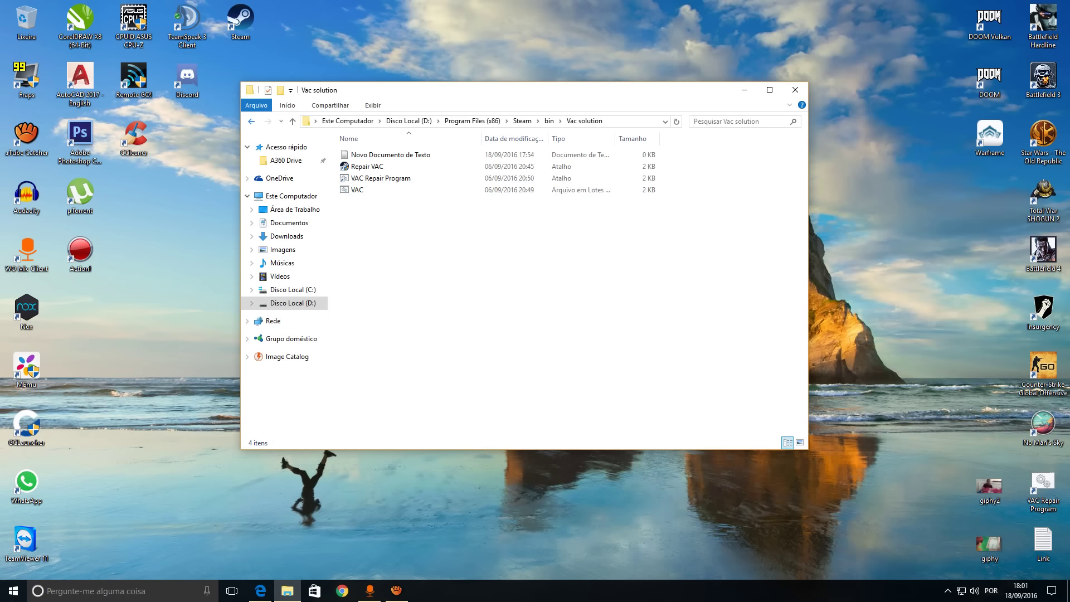
# Return to the bin folder, create a shortcut to the steamservice application, and delete that shortcut.
pyautogui.click(251, 121)
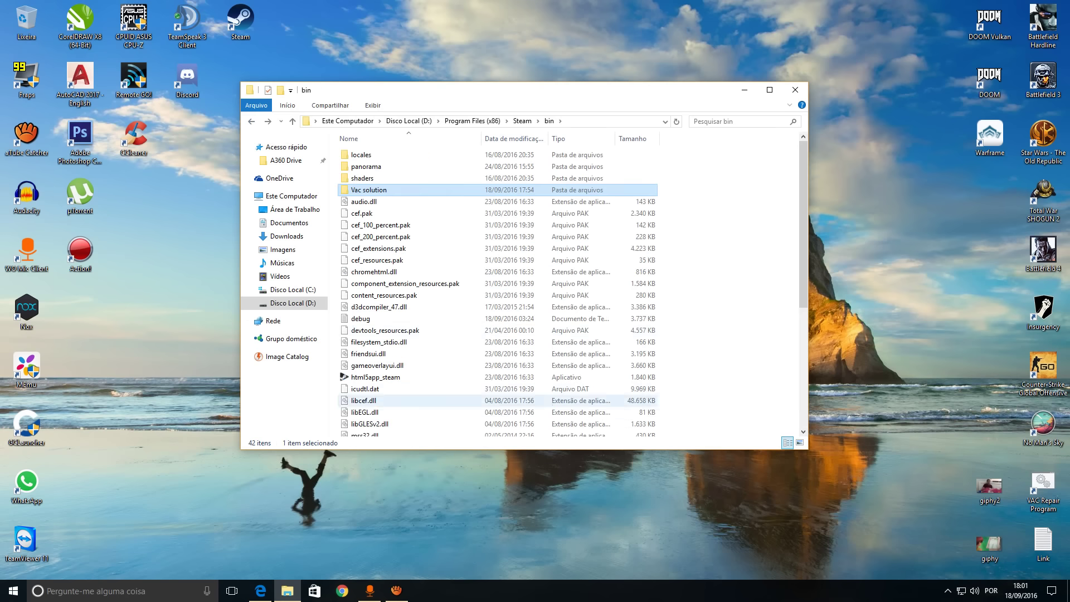
pyautogui.scroll(-6, 385, 334)
pyautogui.scroll(3, 383, 383)
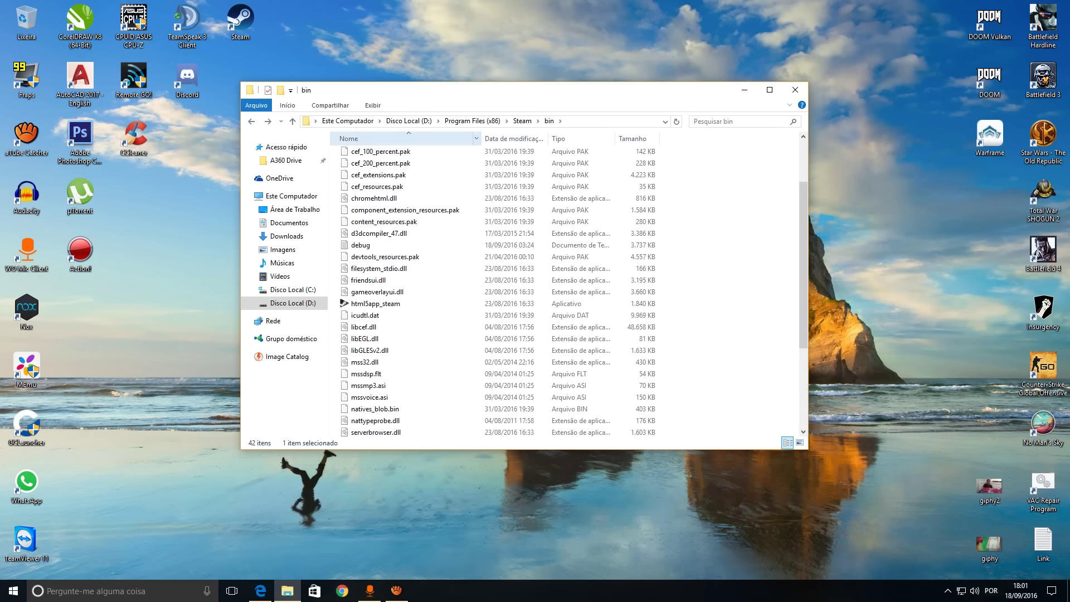
pyautogui.scroll(2, 418, 279)
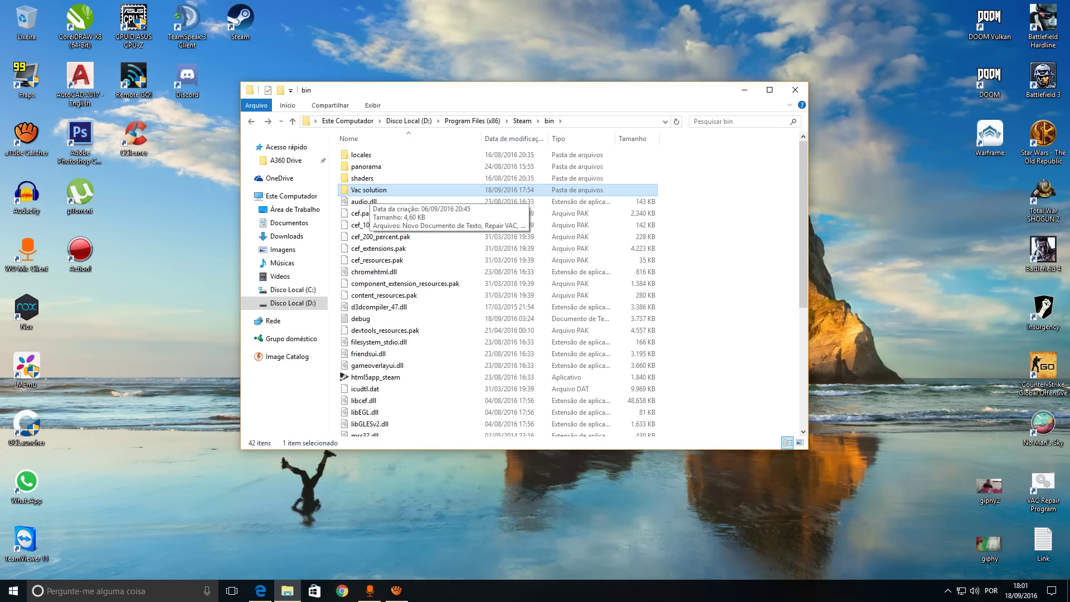
pyautogui.scroll(-6, 498, 291)
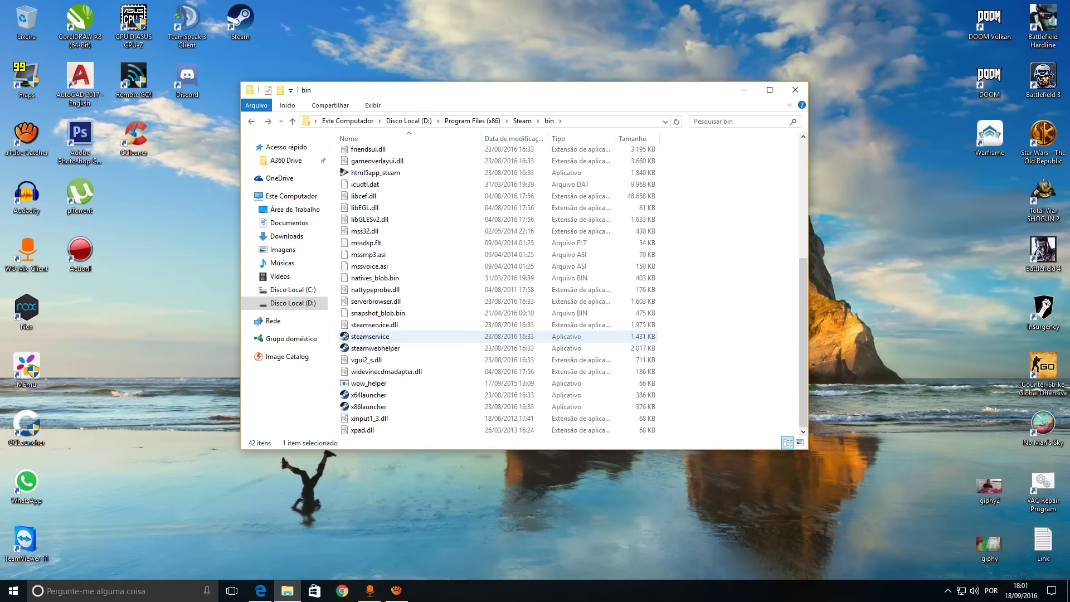
pyautogui.click(370, 336)
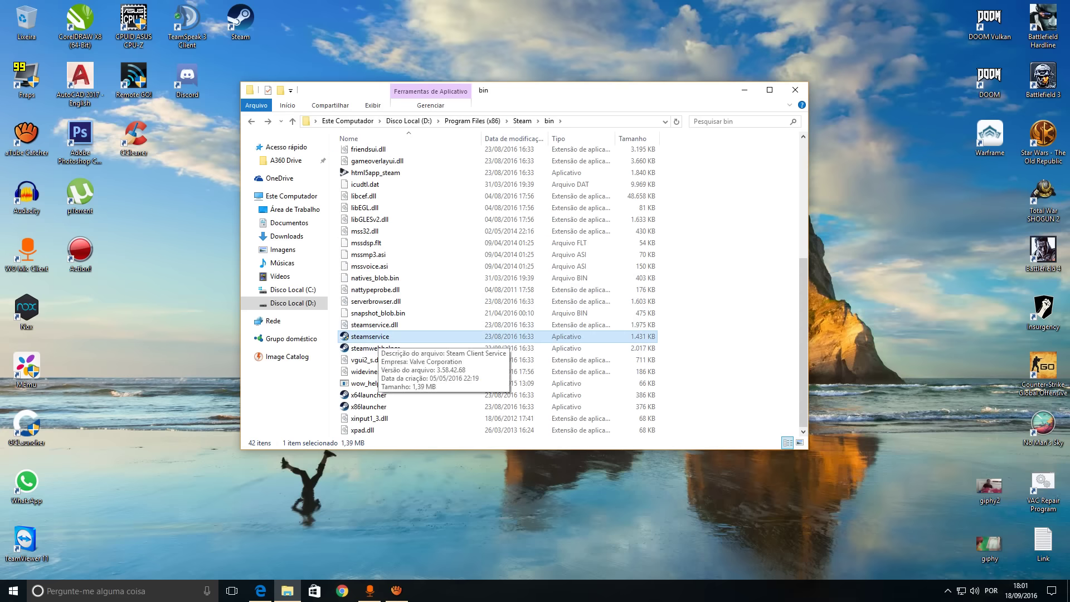
pyautogui.rightClick(377, 338)
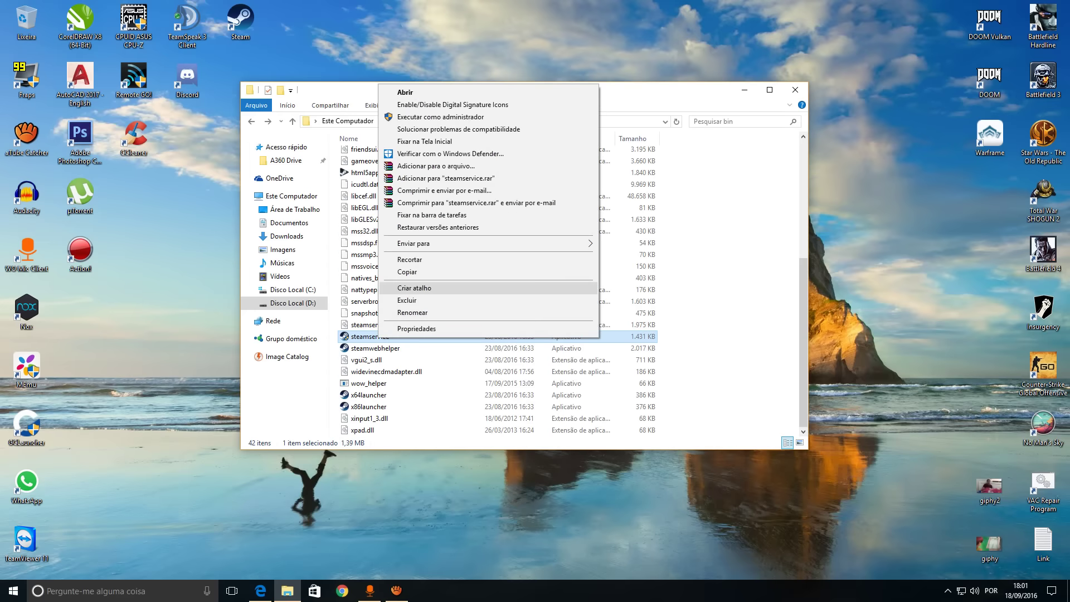
pyautogui.click(414, 287)
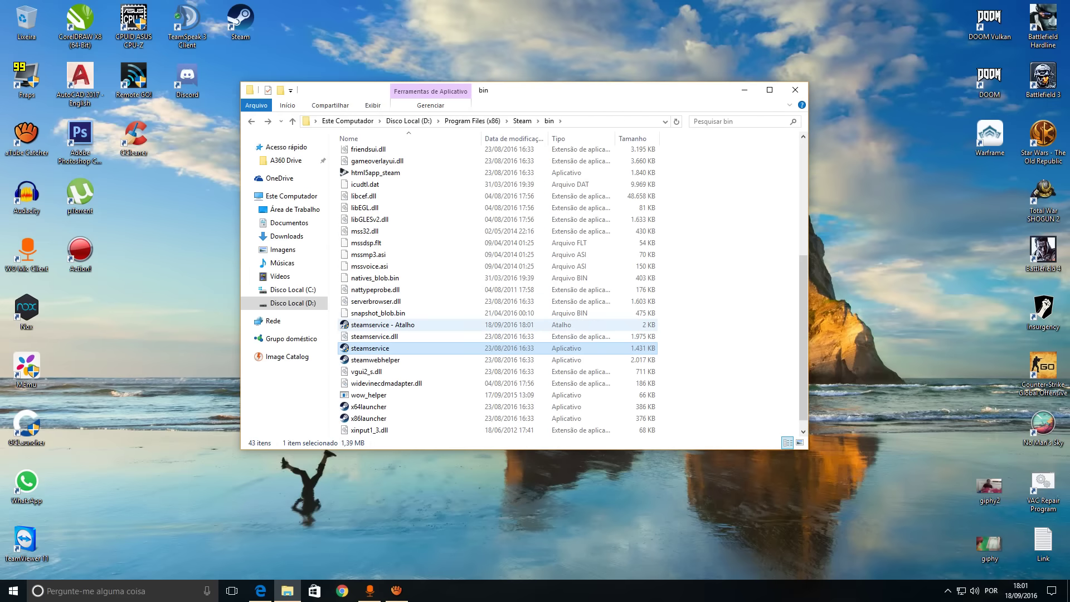
pyautogui.click(365, 325)
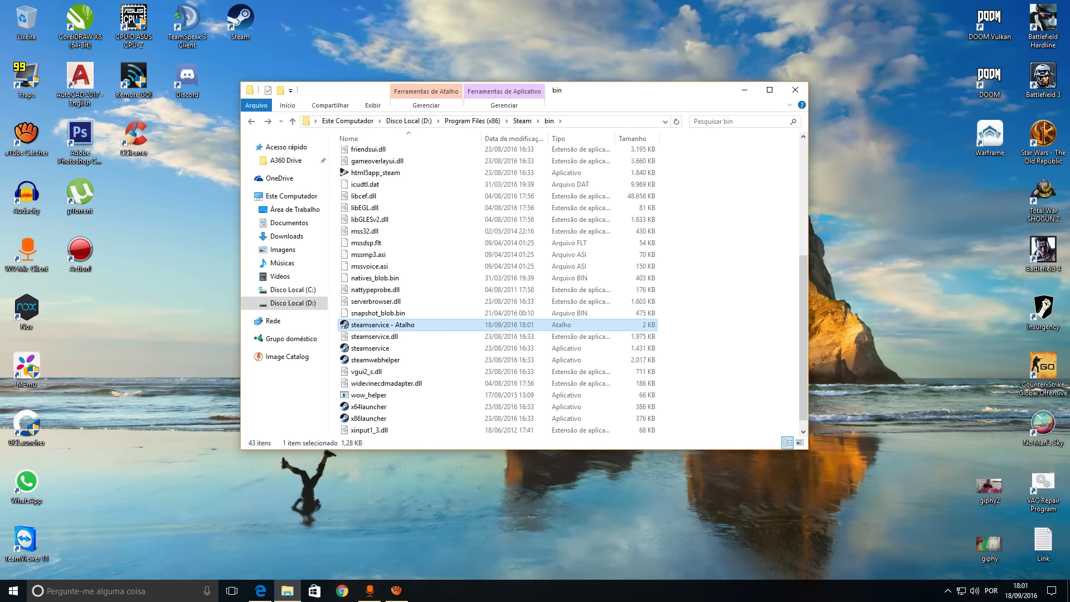
pyautogui.press('Delete')
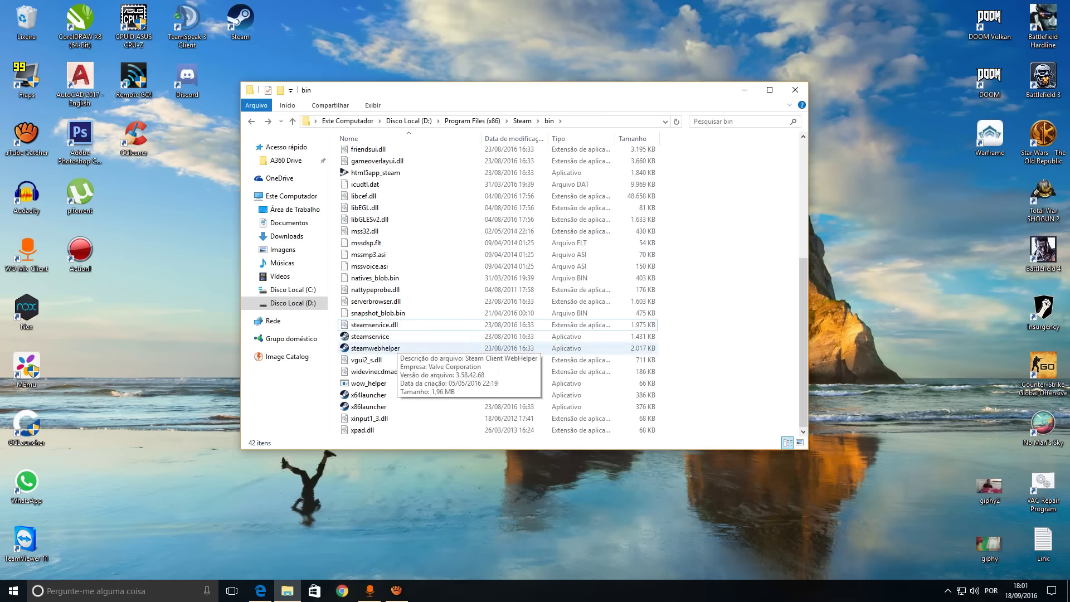
# Reopen the Vac solution folder and point out the Repair VAC shortcut by selecting it.
pyautogui.scroll(6, 378, 336)
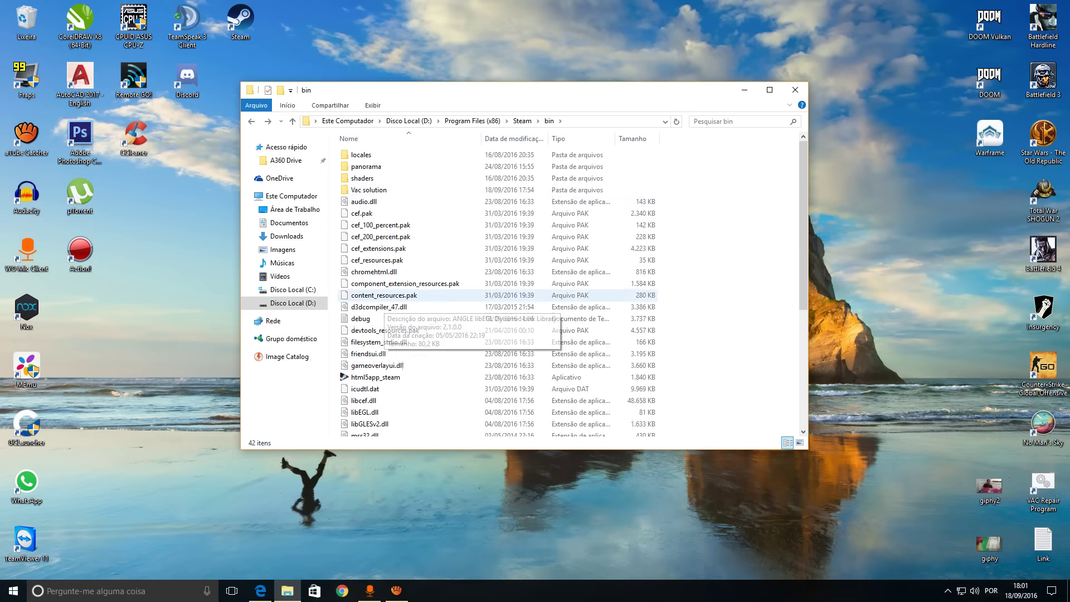
pyautogui.doubleClick(368, 190)
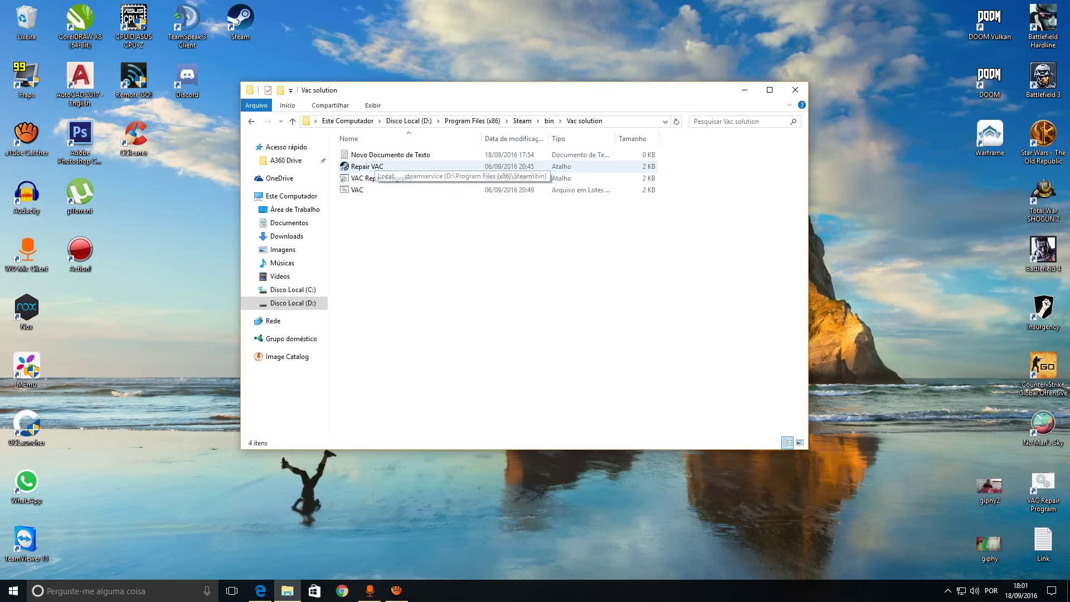
pyautogui.click(369, 167)
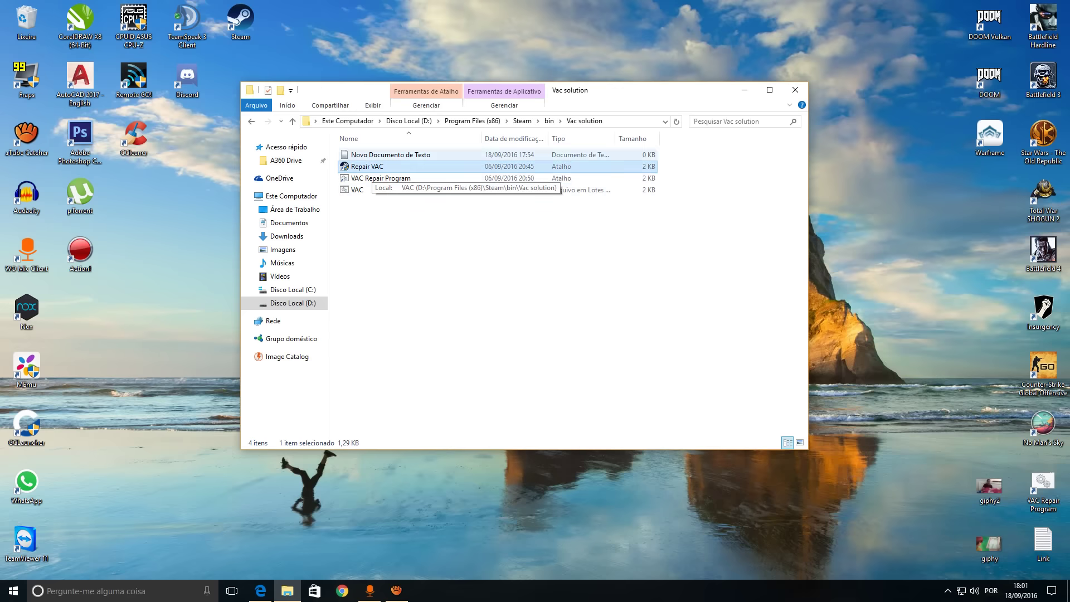
pyautogui.click(390, 234)
pyautogui.click(369, 167)
pyautogui.click(390, 234)
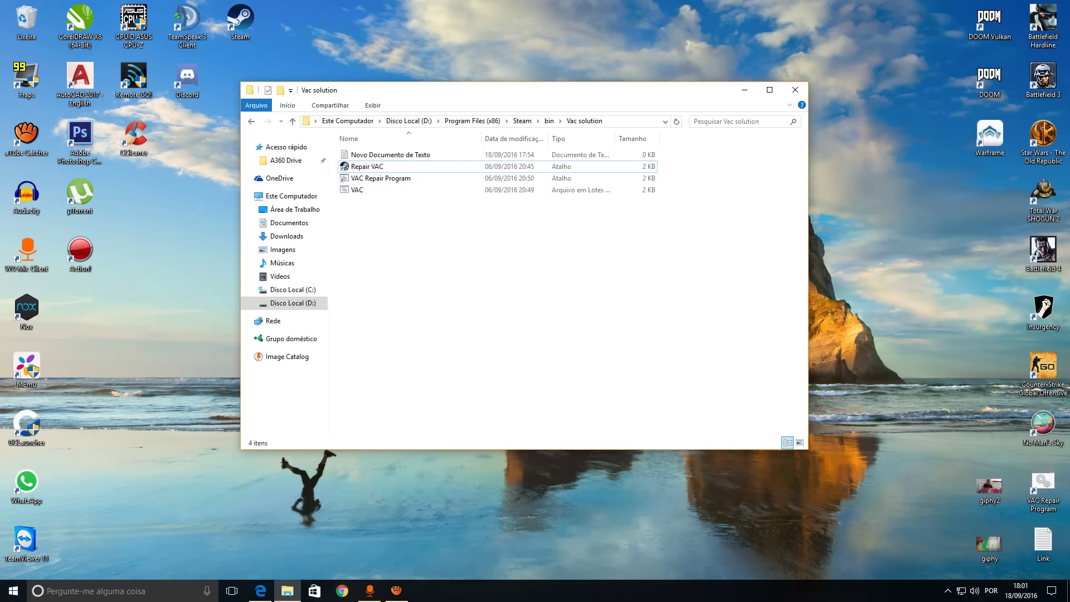
# Create a new text document in the Vac solution folder and delete it.
pyautogui.rightClick(381, 212)
pyautogui.moveTo(413, 373)
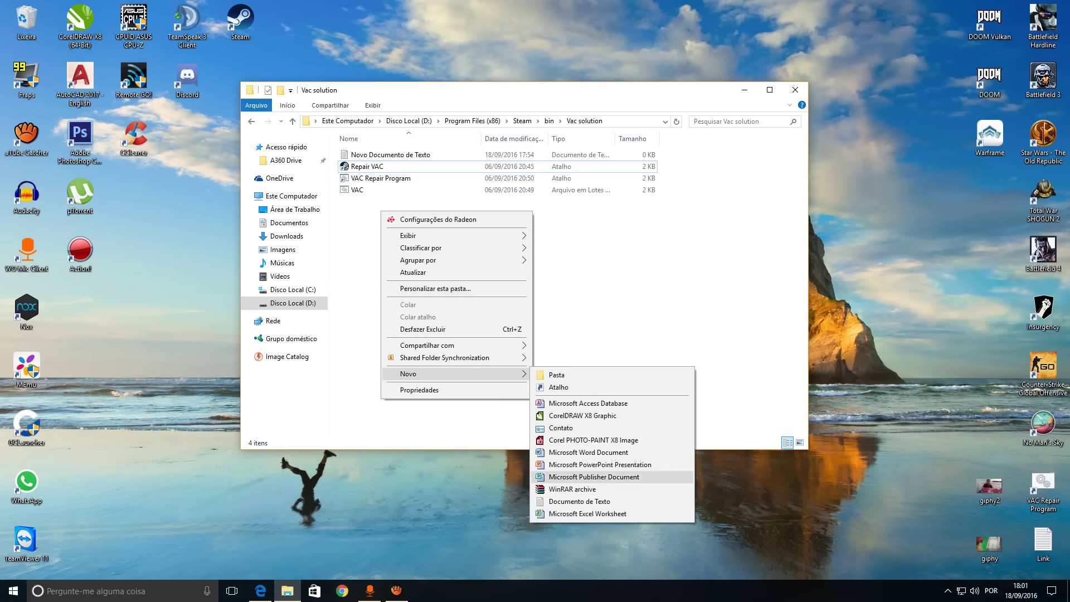
pyautogui.click(579, 500)
pyautogui.press('Escape')
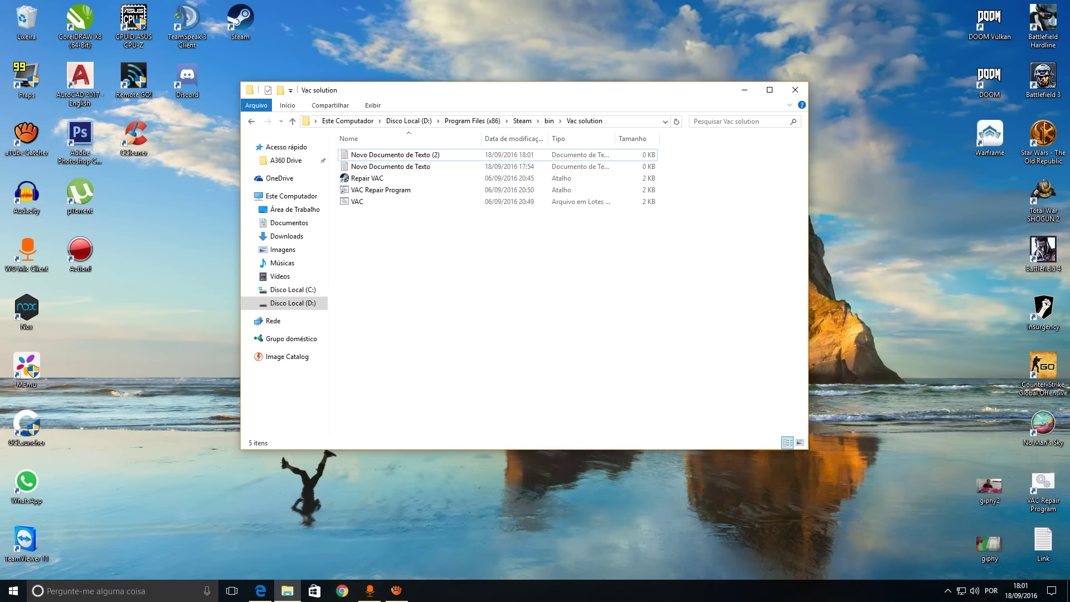
pyautogui.press('Delete')
# Open the Novo Documento de Texto file and close it again.
pyautogui.doubleClick(390, 154)
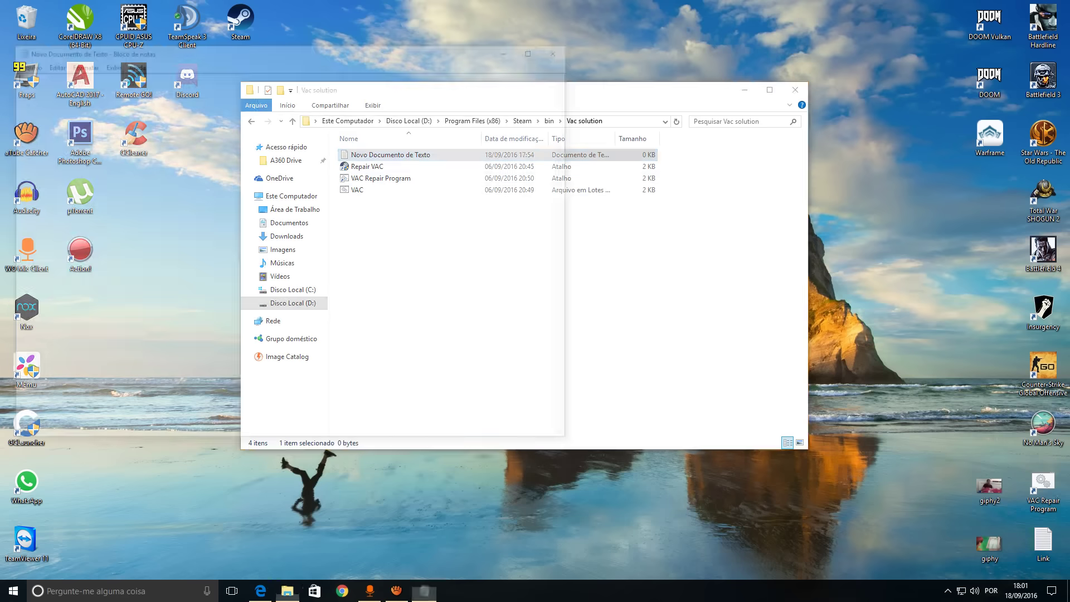
pyautogui.click(559, 45)
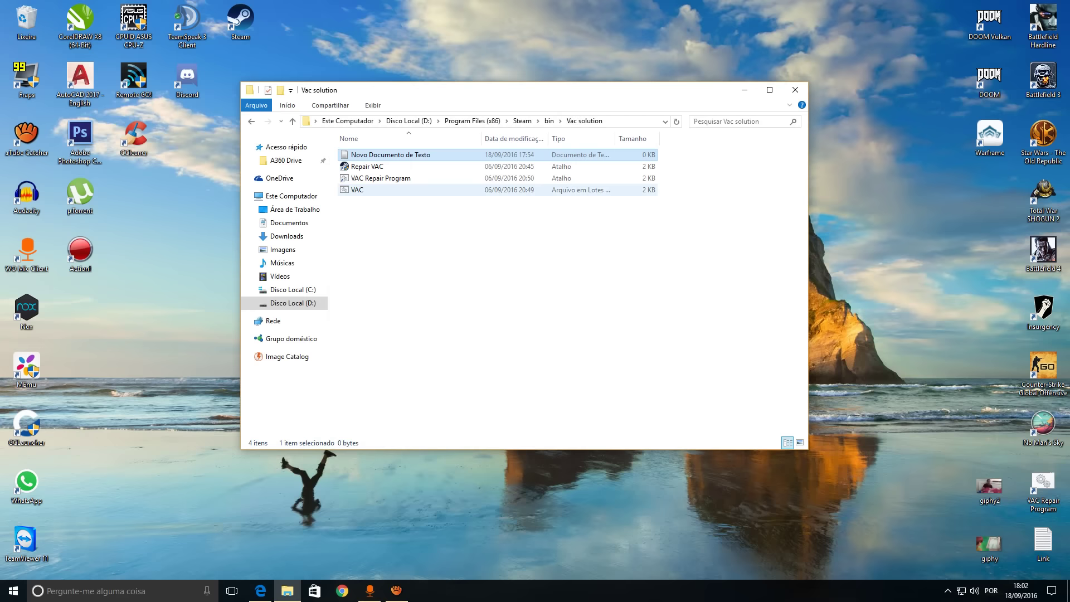
pyautogui.rightClick(366, 189)
pyautogui.click(424, 178)
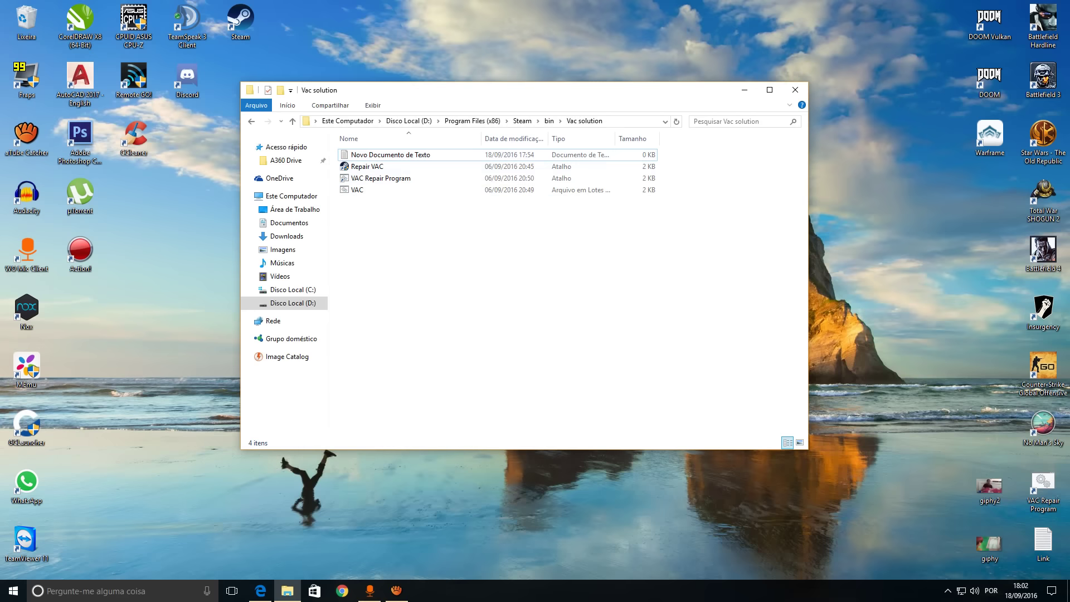
pyautogui.click(390, 155)
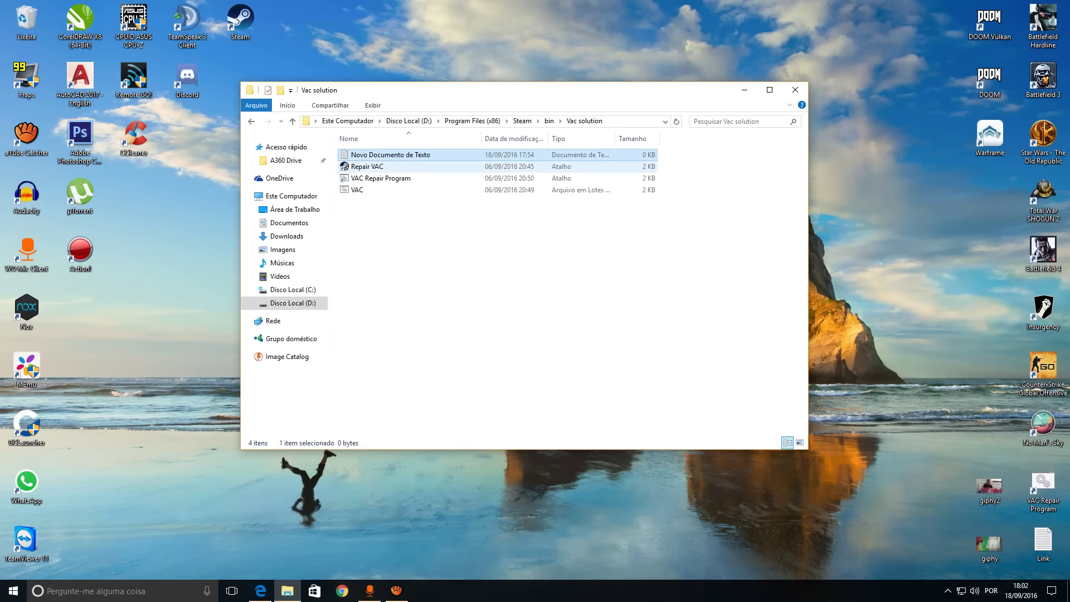
pyautogui.click(372, 166)
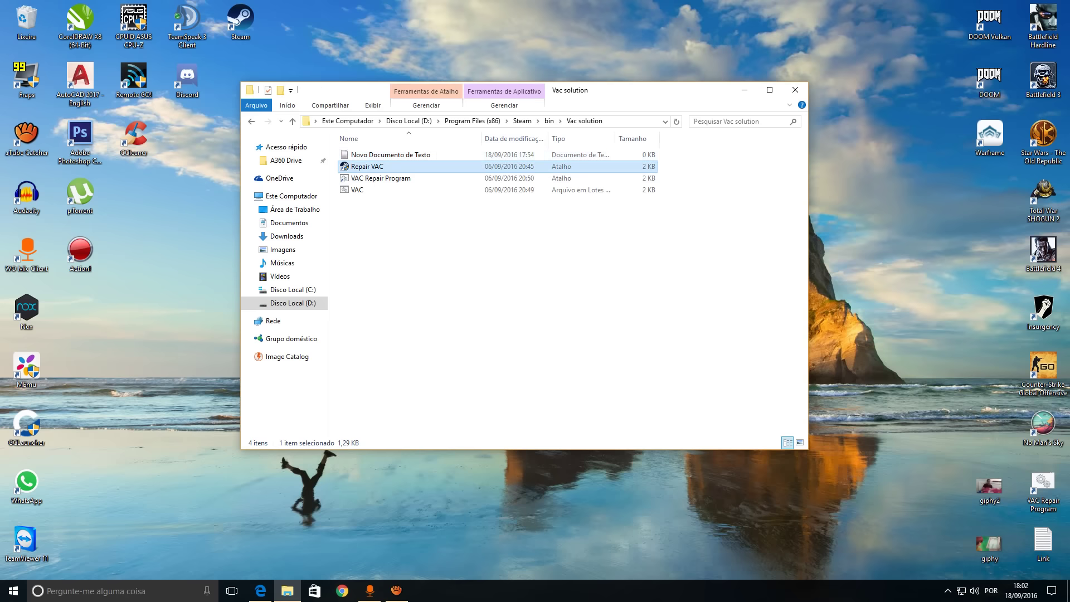
pyautogui.click(390, 155)
pyautogui.click(379, 167)
pyautogui.click(389, 155)
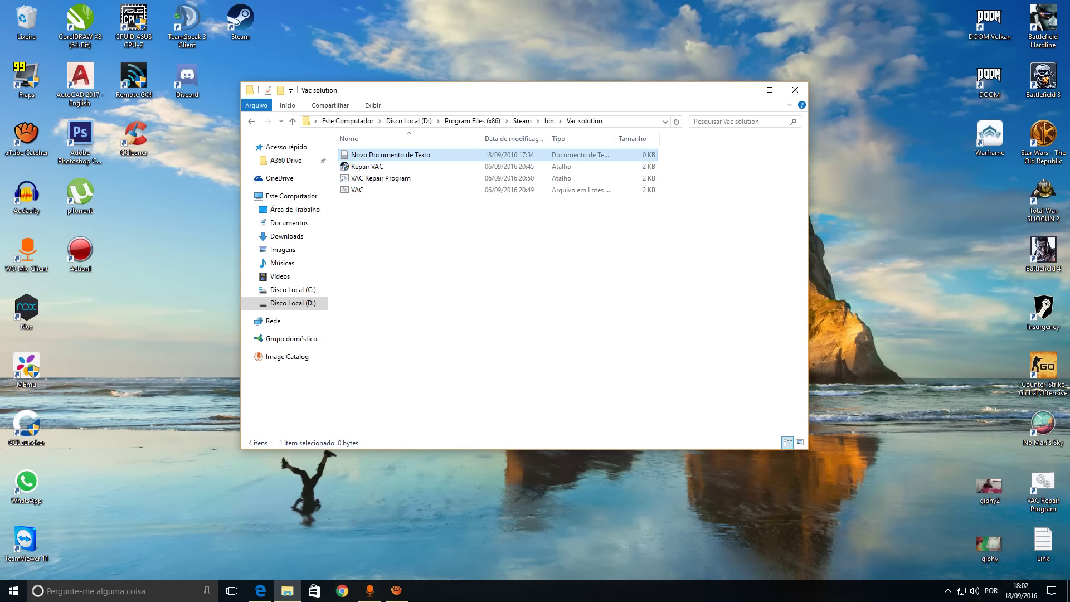
# Open Novo Documento de Texto for editing and arrange its window beside the Vac solution folder window.
pyautogui.rightClick(375, 155)
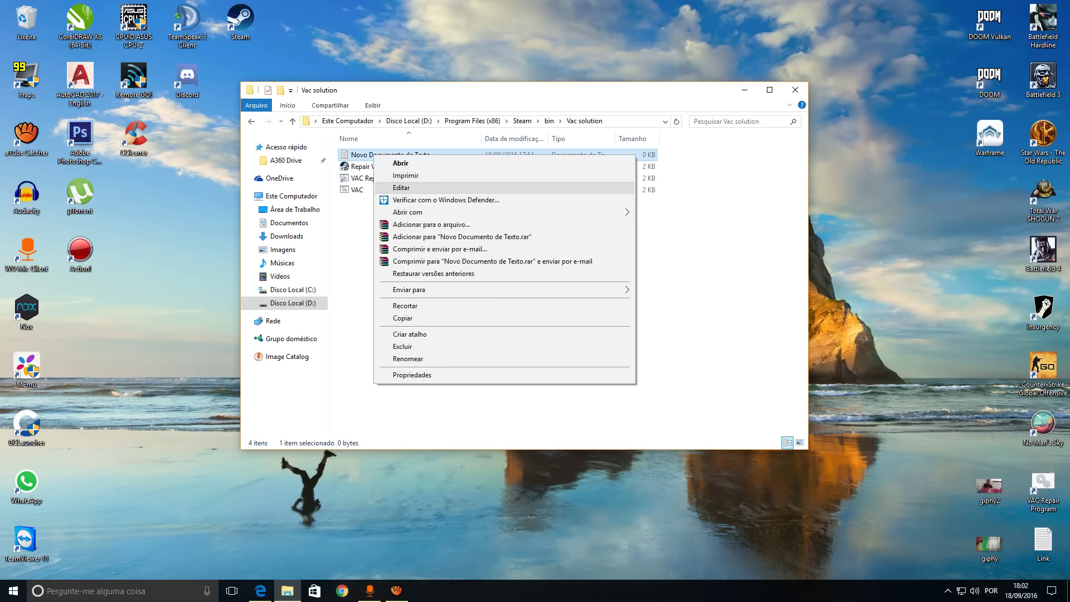
pyautogui.click(395, 187)
pyautogui.moveTo(289, 48); pyautogui.dragTo(706, 164)
pyautogui.moveTo(524, 89); pyautogui.dragTo(331, 100)
pyautogui.moveTo(669, 164); pyautogui.dragTo(714, 93)
# Open the VAC batch file from the Vac solution folder for editing and shift its window slightly.
pyautogui.rightClick(160, 200)
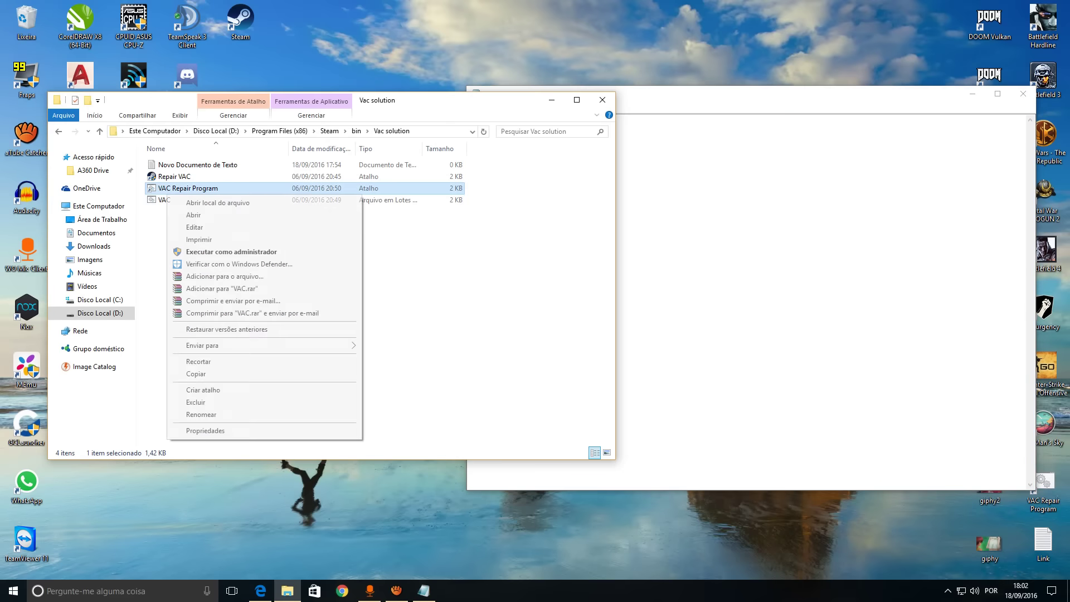
pyautogui.rightClick(160, 200)
pyautogui.click(190, 220)
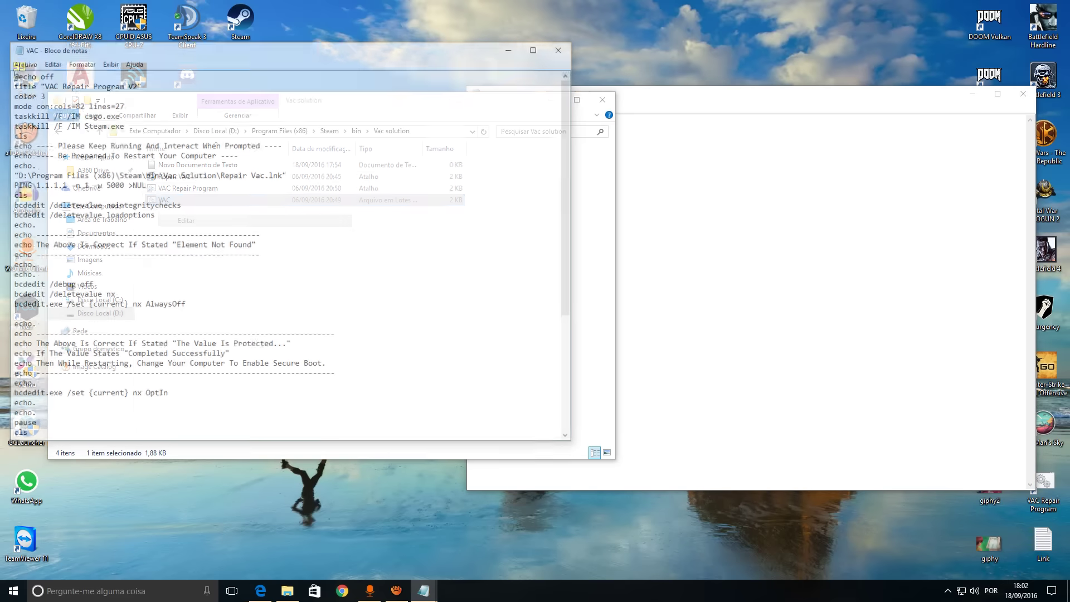
pyautogui.moveTo(162, 48); pyautogui.dragTo(247, 48)
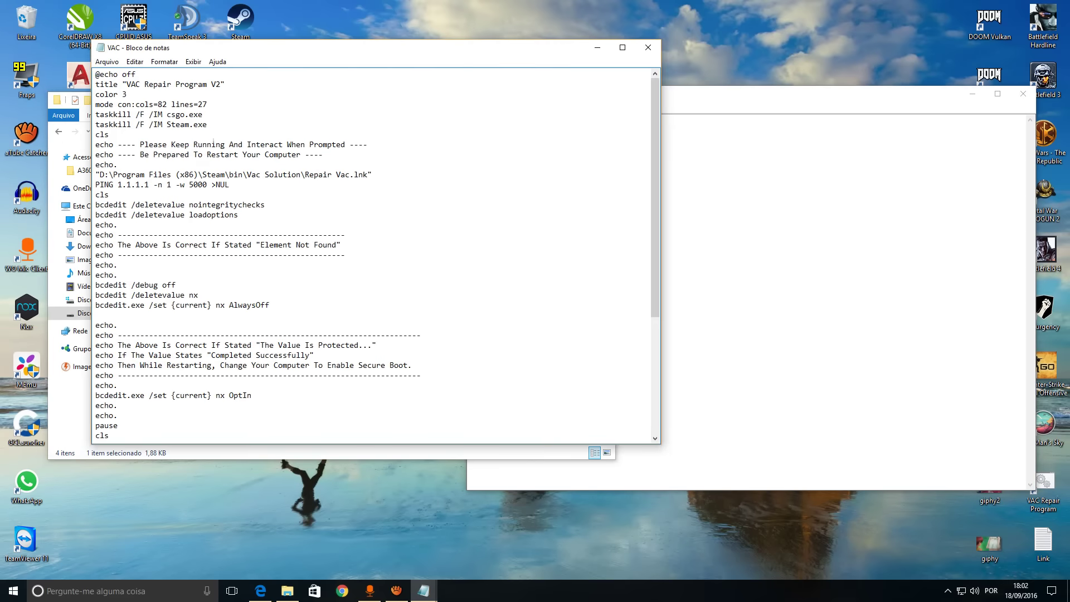
# Copy the entire VAC batch script into the empty Novo Documento de Texto and close the VAC file.
pyautogui.hotkey('ctrl', 'a')
pyautogui.scroll(-6, 373, 255)
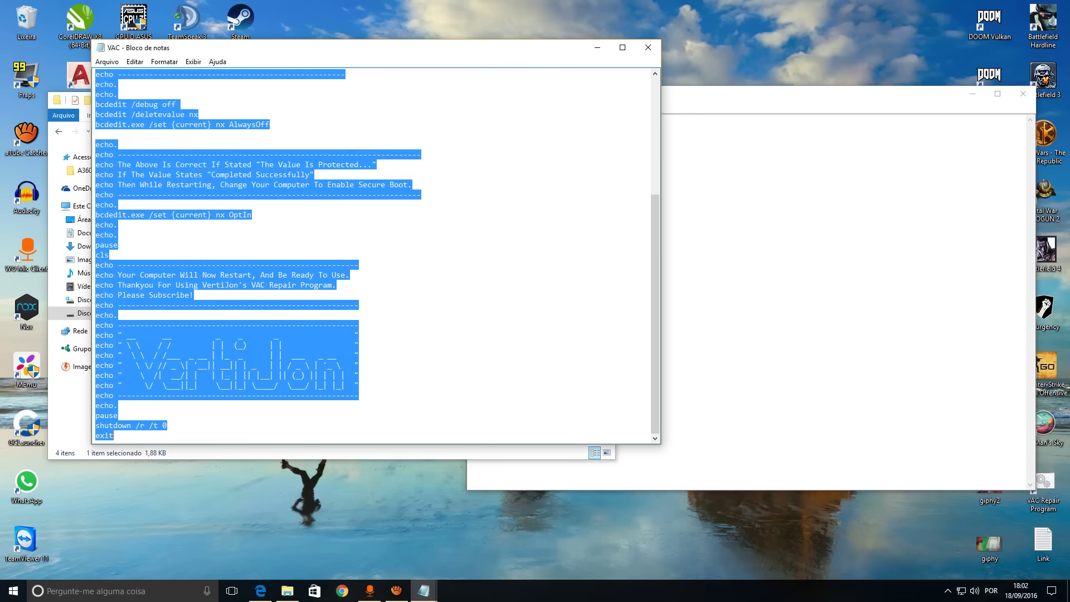
pyautogui.hotkey('ctrl', 'c')
pyautogui.hotkey('alt', 'Tab')
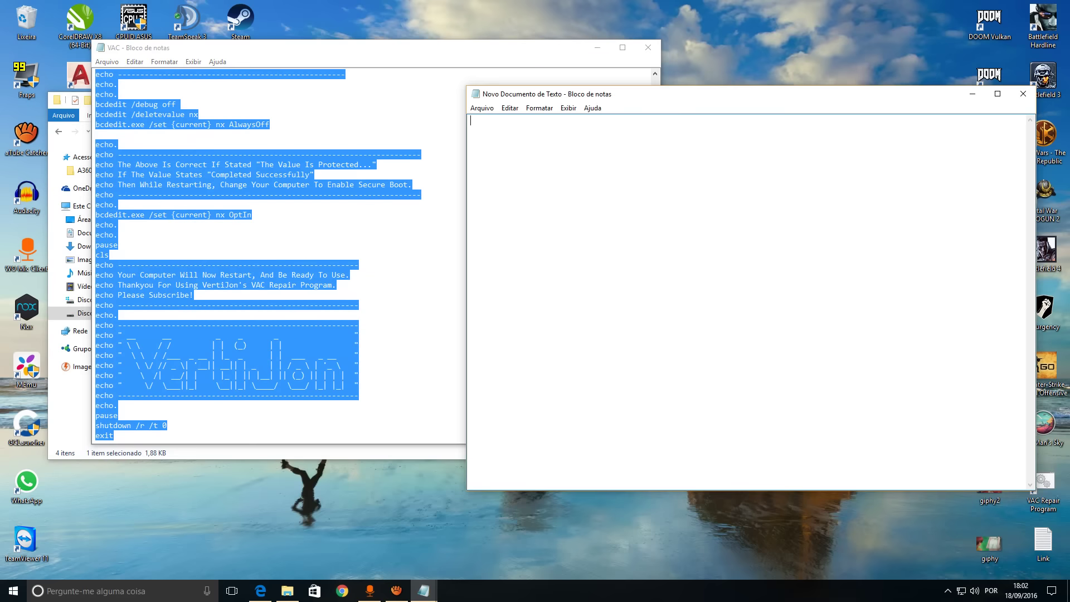
pyautogui.hotkey('ctrl', 'v')
pyautogui.click(647, 47)
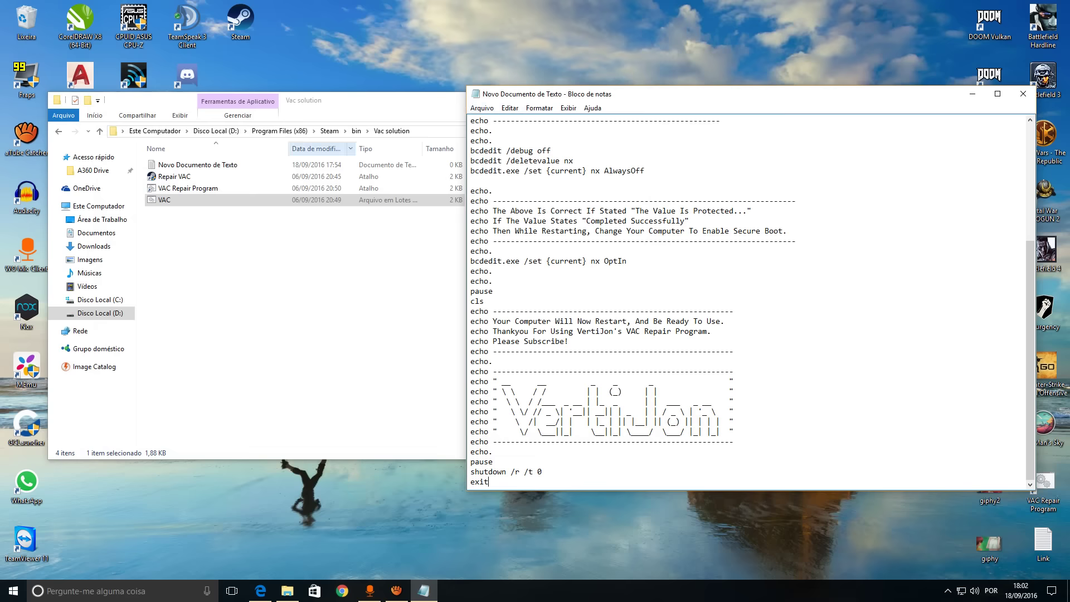
# Arrange the Vac solution folder and the Novo Documento de Texto window side by side.
pyautogui.click(340, 251)
pyautogui.moveTo(393, 101); pyautogui.dragTo(372, 83)
pyautogui.moveTo(668, 93); pyautogui.dragTo(680, 79)
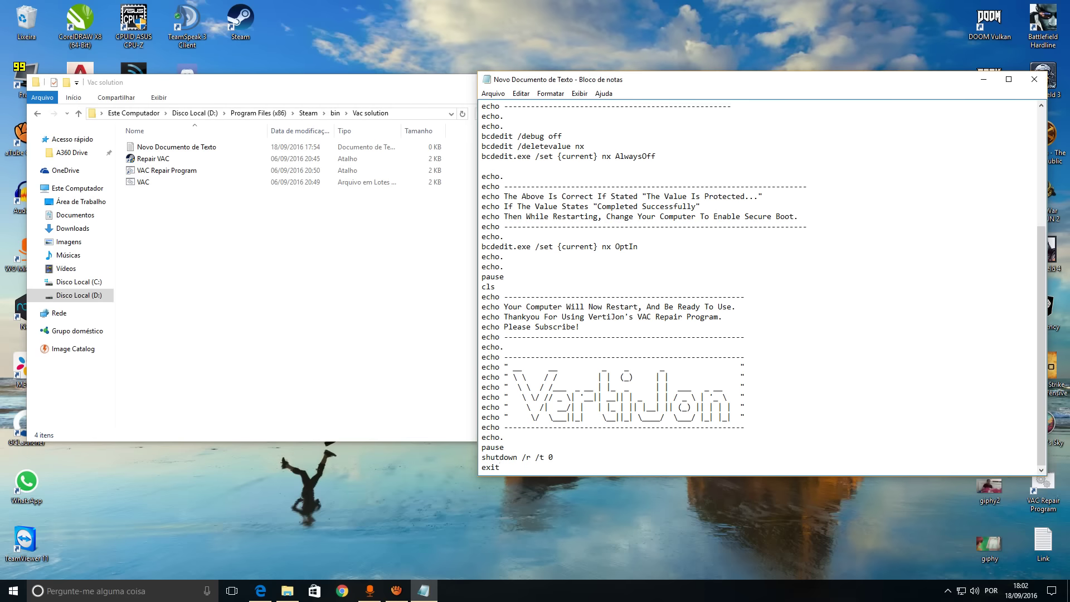
# Highlight the path "D:\Program Files (x86)\Steam\bin\Vac Solution\Repair Vac" in the pasted script.
pyautogui.scroll(6, 758, 287)
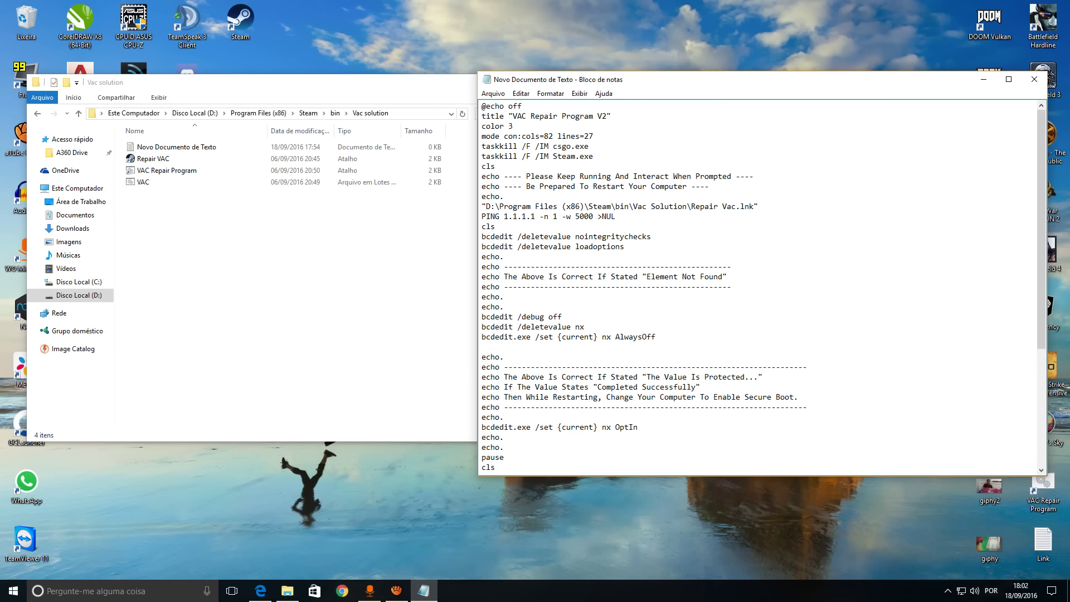
pyautogui.press('Home')
pyautogui.hotkey('shift', 'End')
pyautogui.click(495, 206)
pyautogui.moveTo(495, 206); pyautogui.dragTo(481, 206)
pyautogui.click(490, 207)
pyautogui.moveTo(486, 206); pyautogui.dragTo(736, 206)
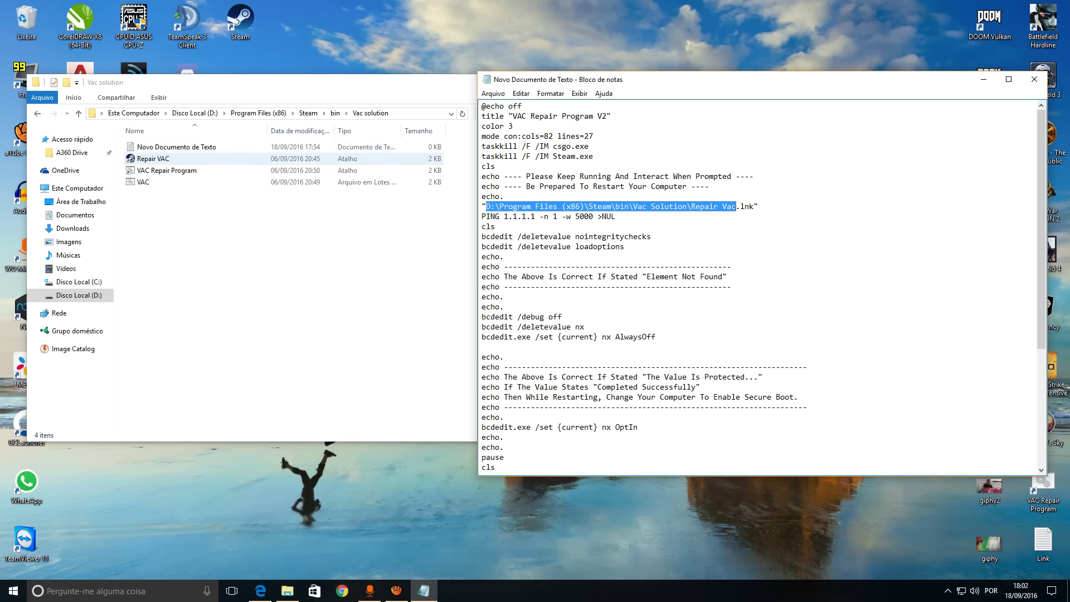
# Rename the Repair VAC shortcut as "Repair Vac" to match the name used in the script path.
pyautogui.click(154, 159)
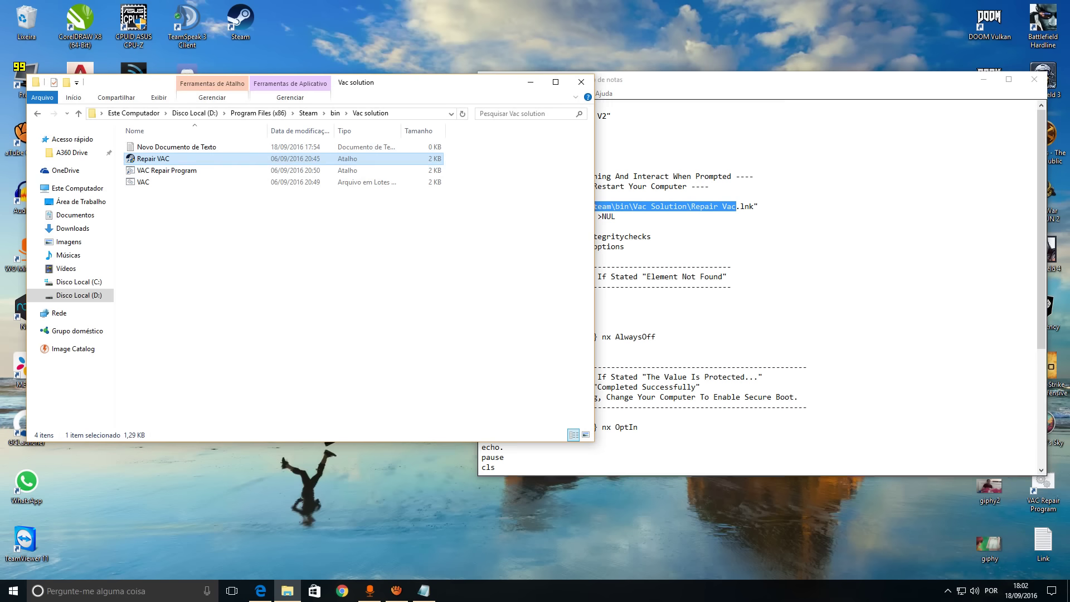
pyautogui.click(632, 246)
pyautogui.hotkey('alt', 'Tab')
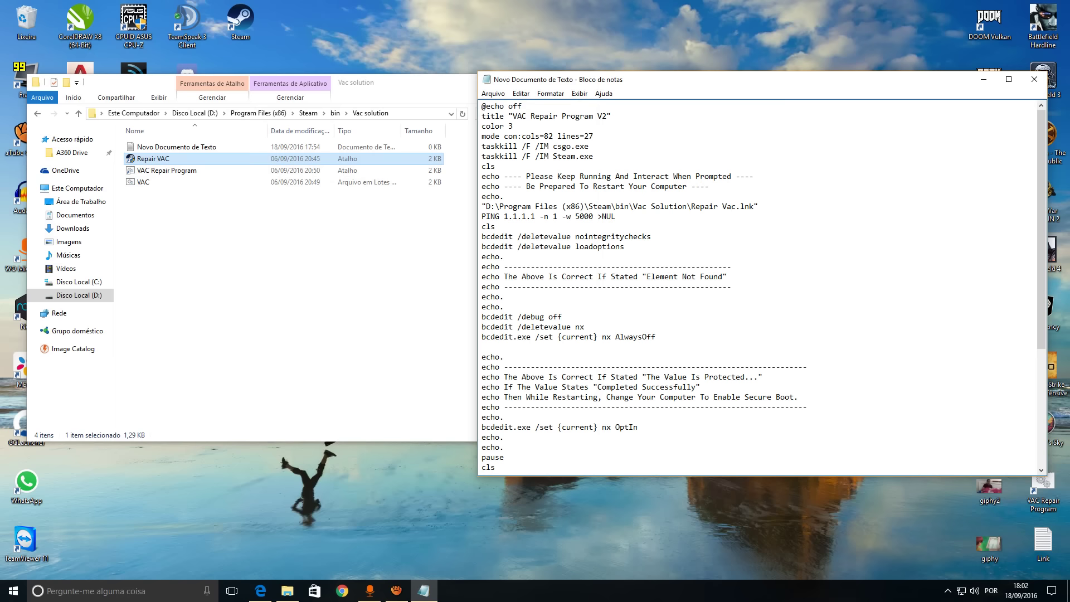
pyautogui.press('F2')
pyautogui.write('Repair Vac')
pyautogui.press('Return')
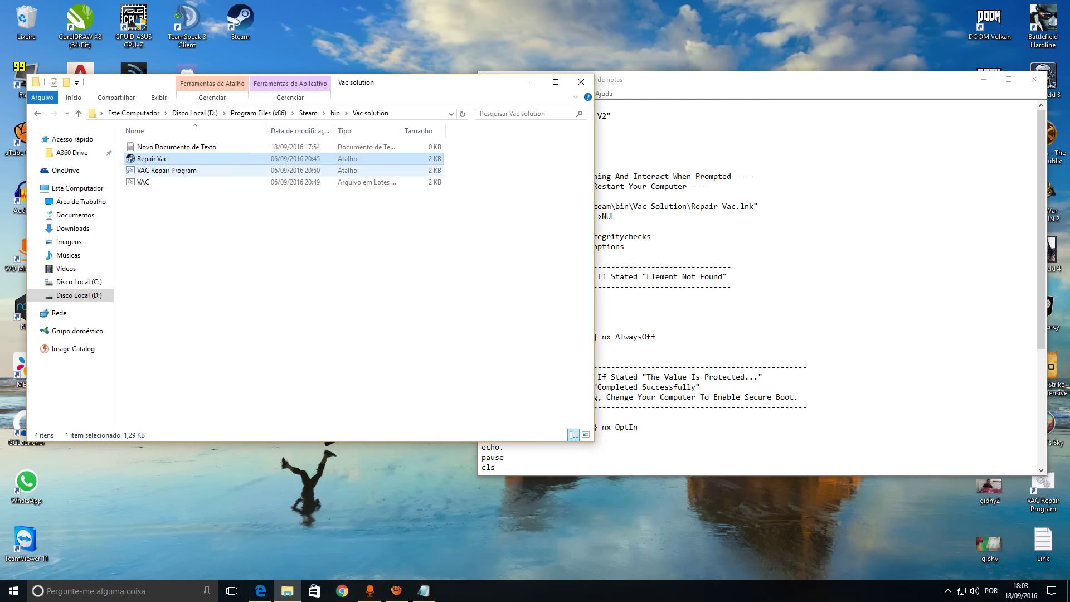
pyautogui.press('F2')
pyautogui.press('Return')
# Compare the shortcut path in the script with the Repair Vac shortcut in the Vac solution folder.
pyautogui.moveTo(690, 207); pyautogui.dragTo(731, 206)
pyautogui.click(162, 159)
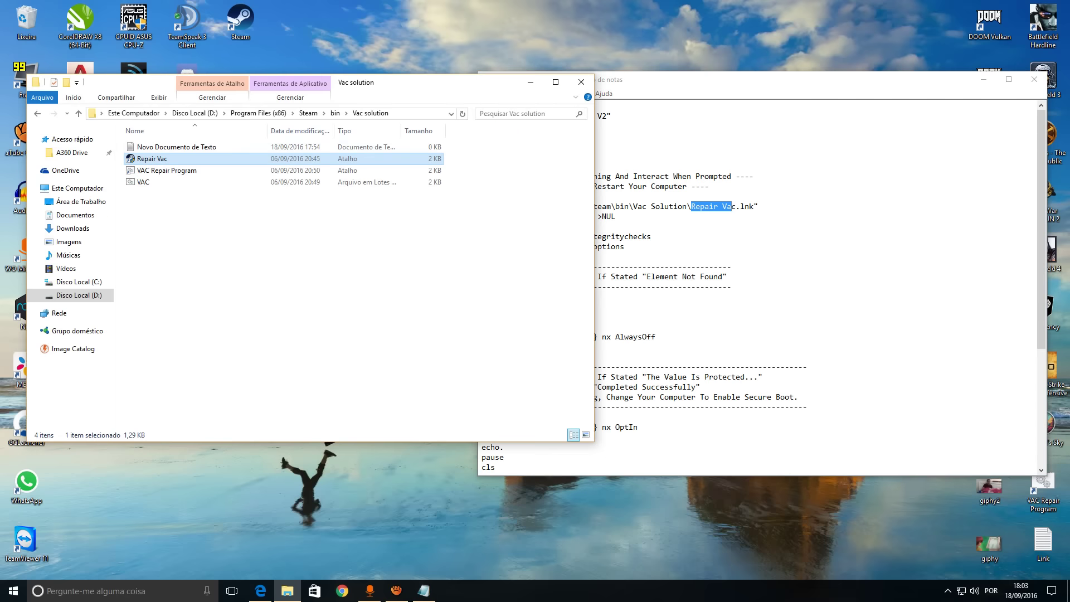
pyautogui.click(655, 237)
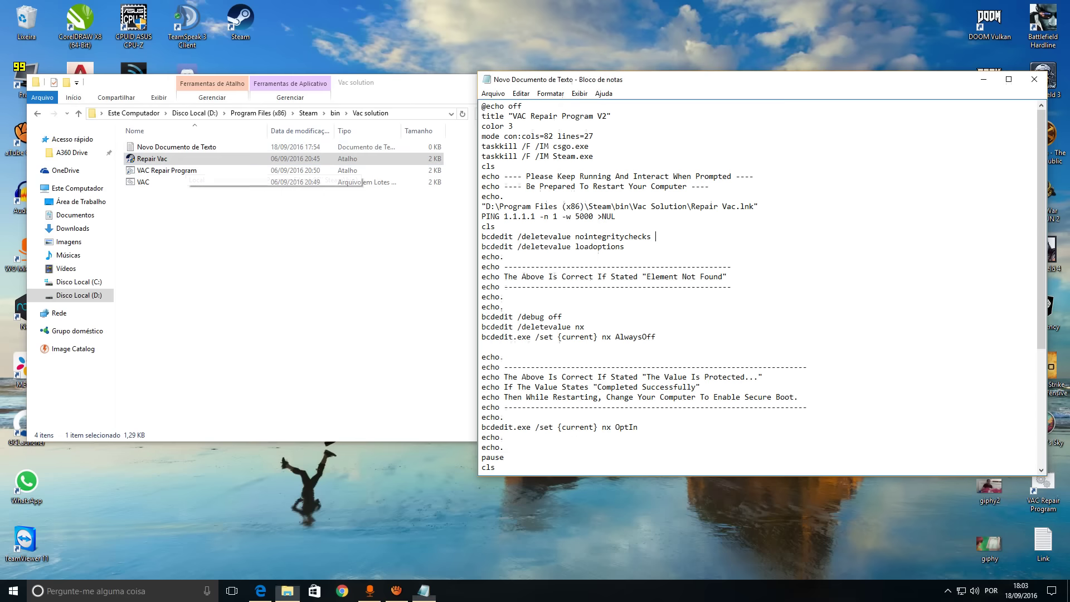
pyautogui.moveTo(503, 206); pyautogui.dragTo(735, 206)
pyautogui.click(495, 226)
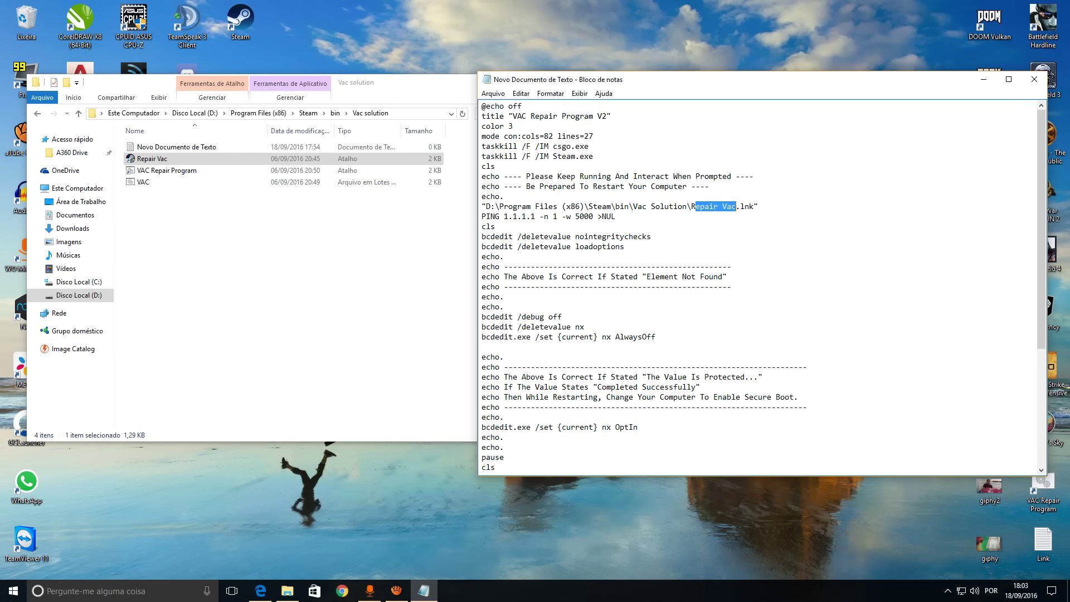
pyautogui.click(152, 159)
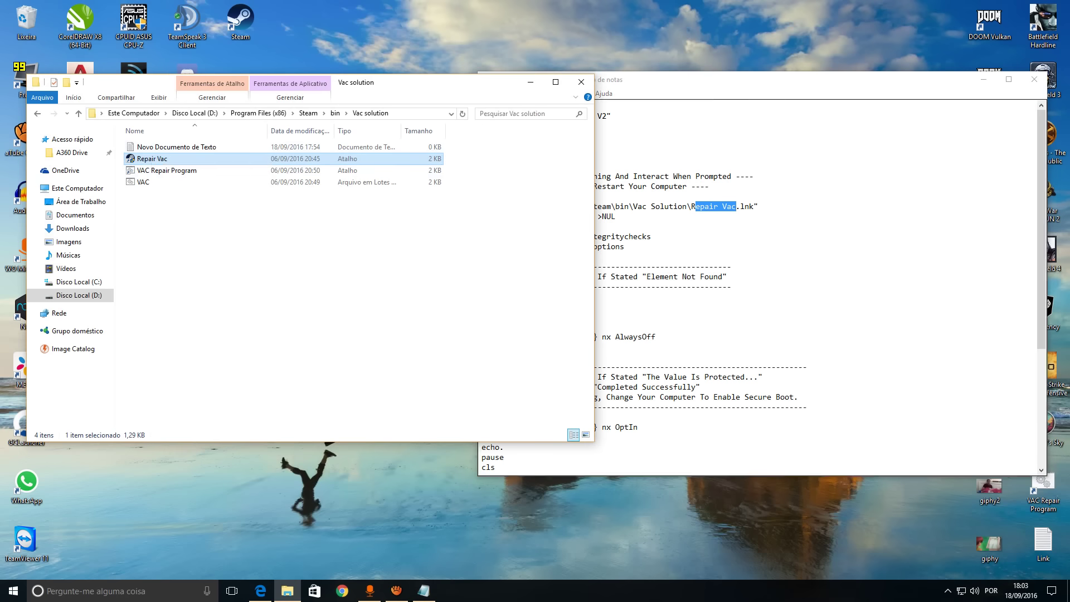
pyautogui.click(655, 236)
pyautogui.moveTo(490, 207); pyautogui.dragTo(731, 206)
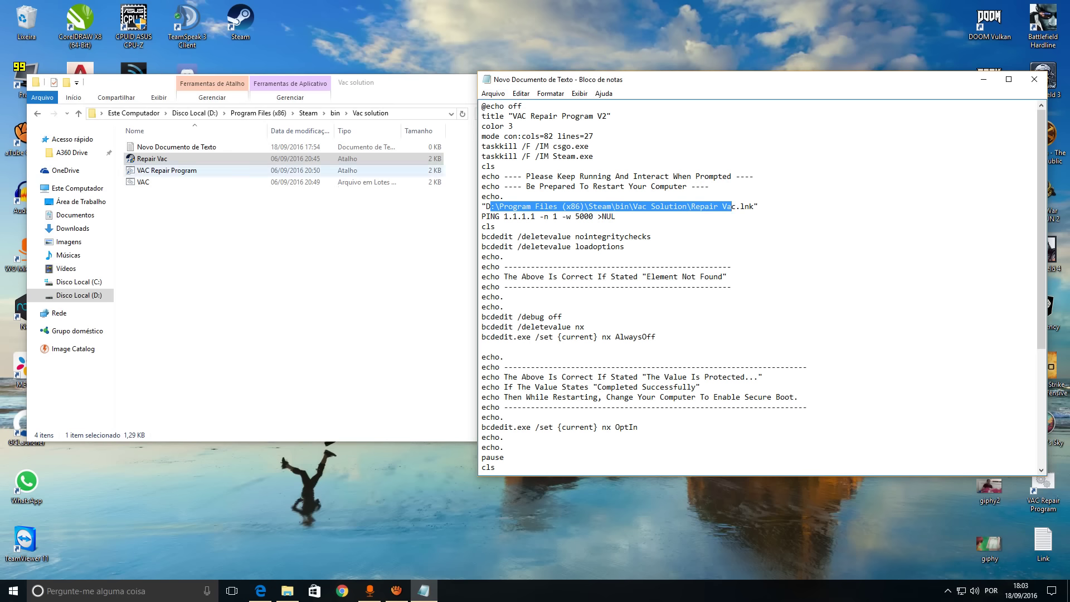
pyautogui.click(267, 234)
pyautogui.click(629, 246)
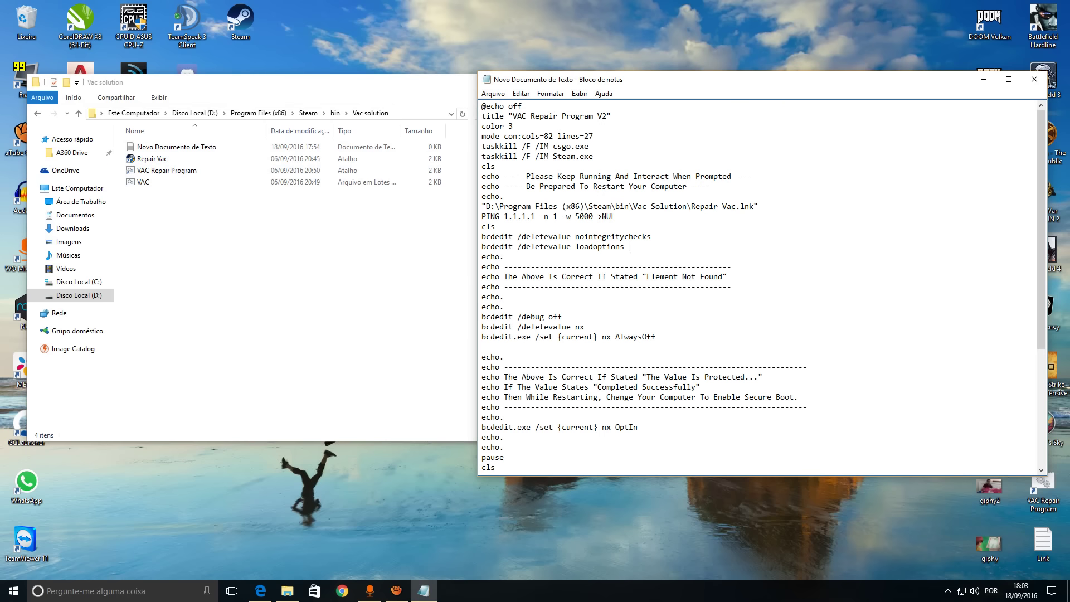
# Save the script as TESTE.bin in the Vac solution folder.
pyautogui.click(492, 93)
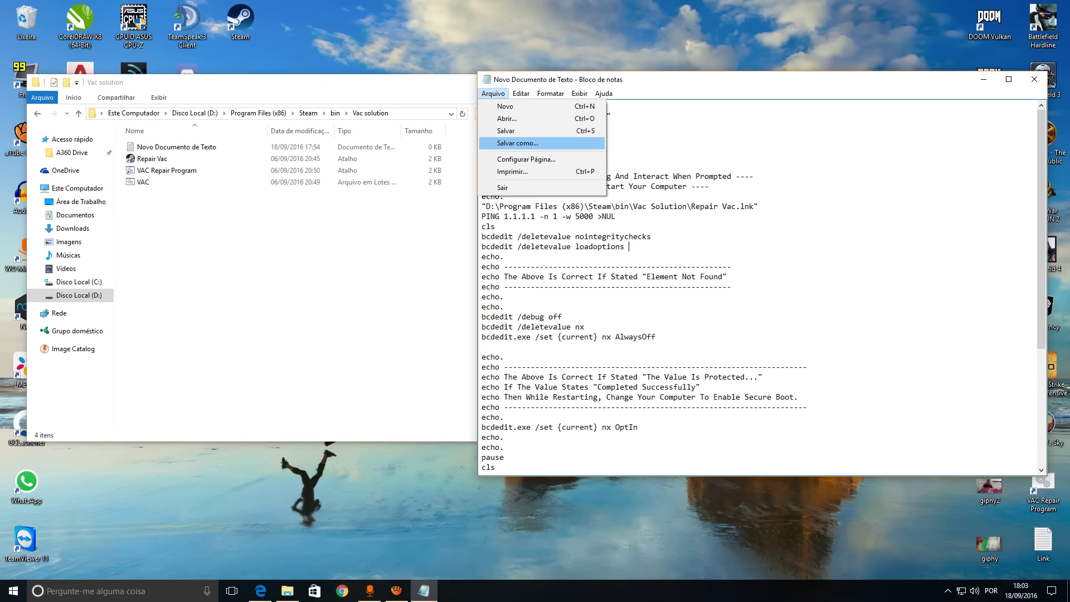
pyautogui.click(517, 143)
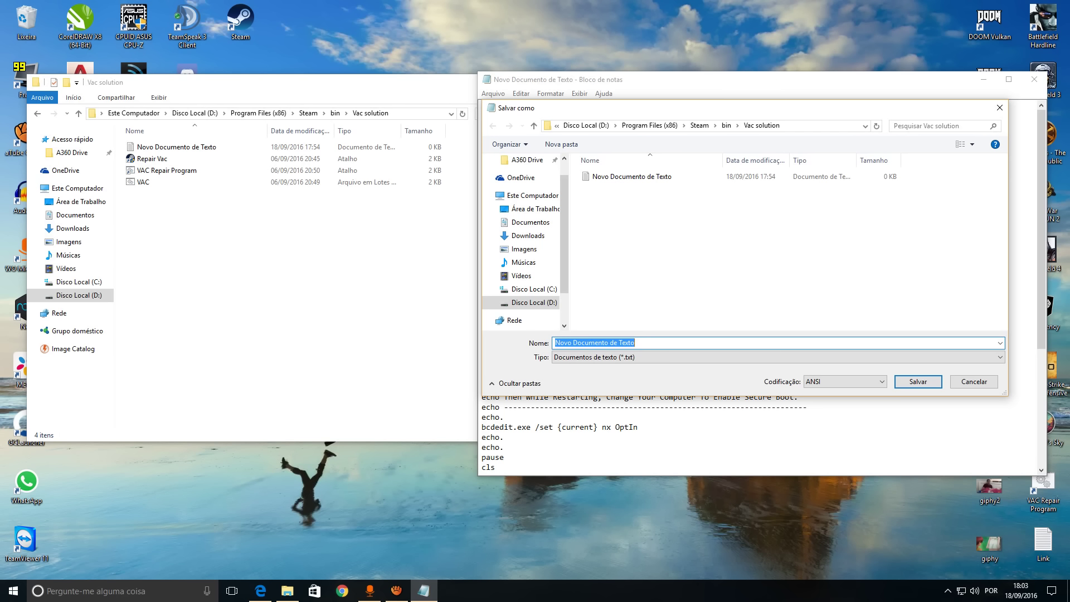
pyautogui.write('TESTE')
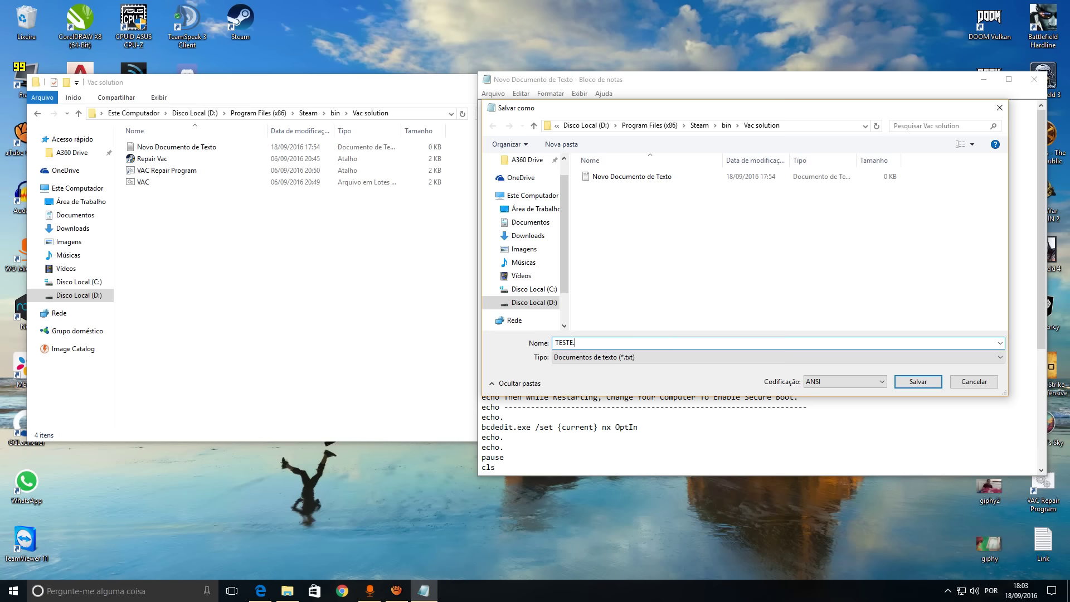
pyautogui.write('.bin')
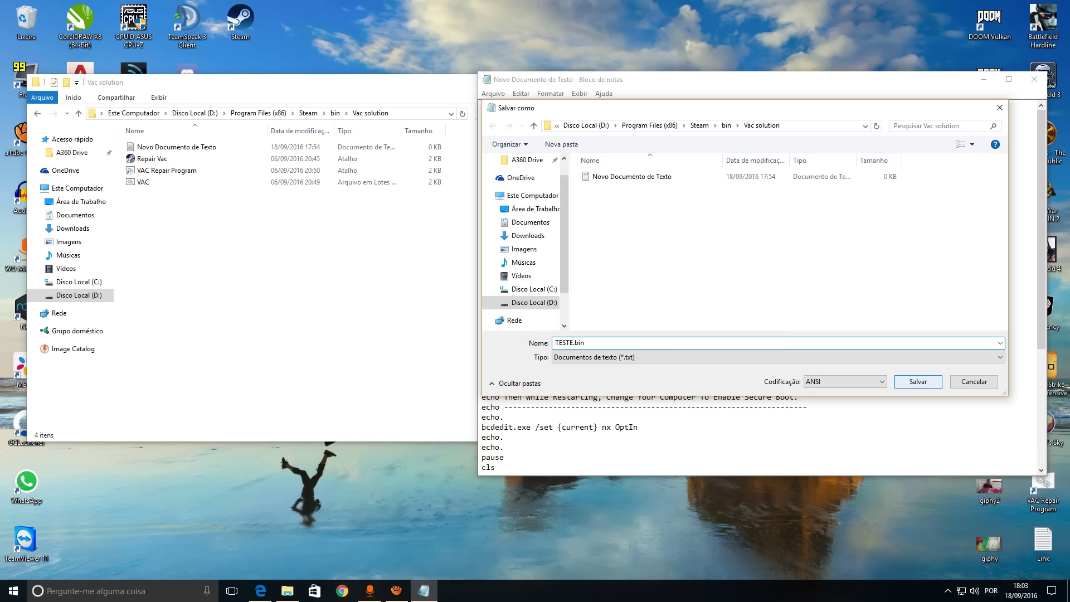
pyautogui.click(918, 381)
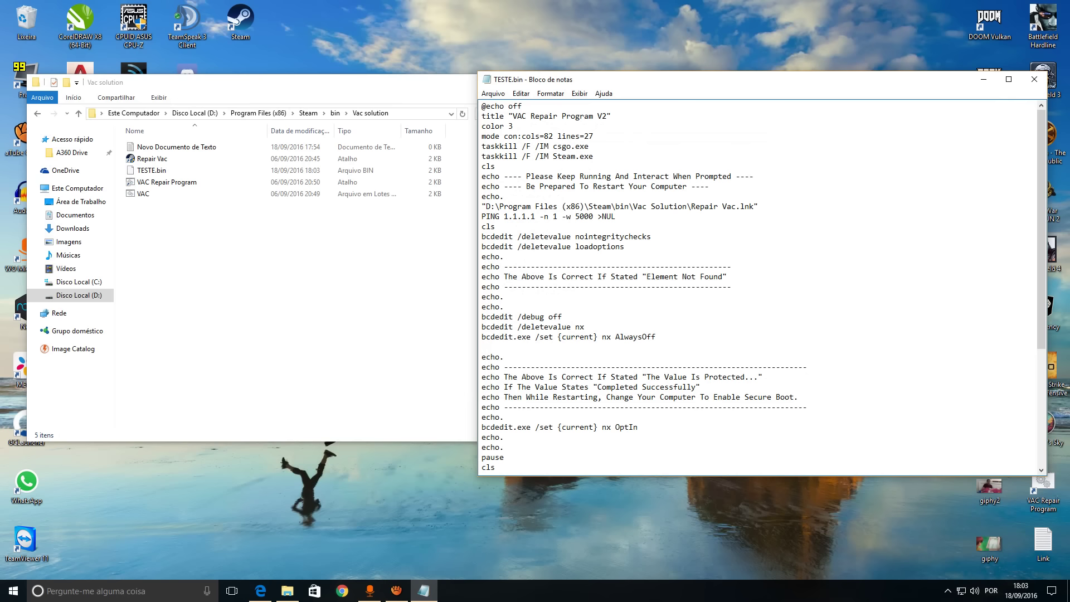
# Clear the script text, undo the clearing, and delete TESTE.bin from the Vac solution folder.
pyautogui.hotkey('ctrl', 'a')
pyautogui.press('Delete')
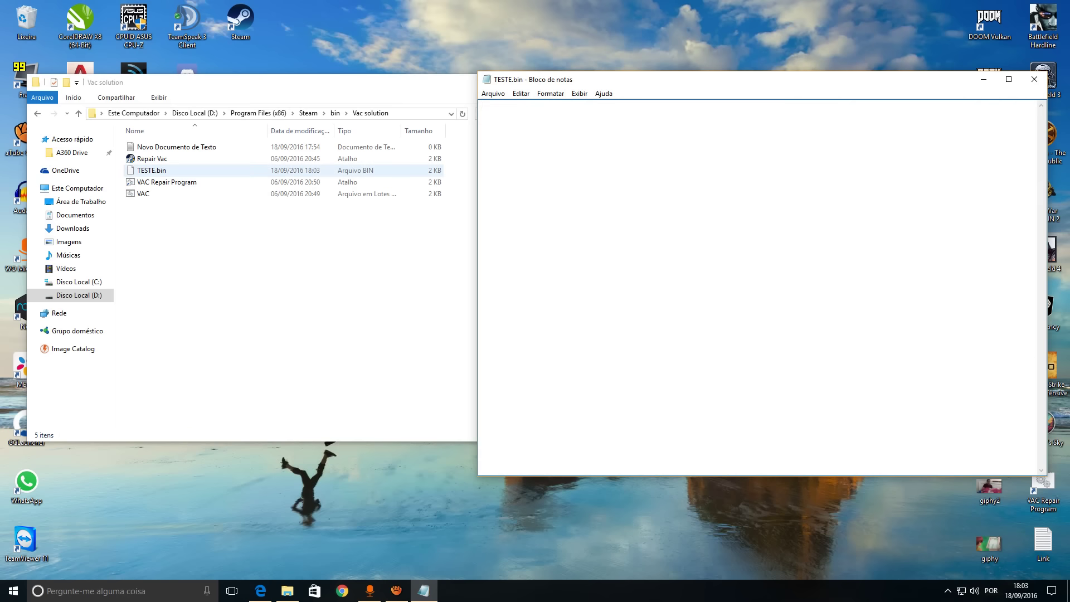
pyautogui.hotkey('ctrl', 'z')
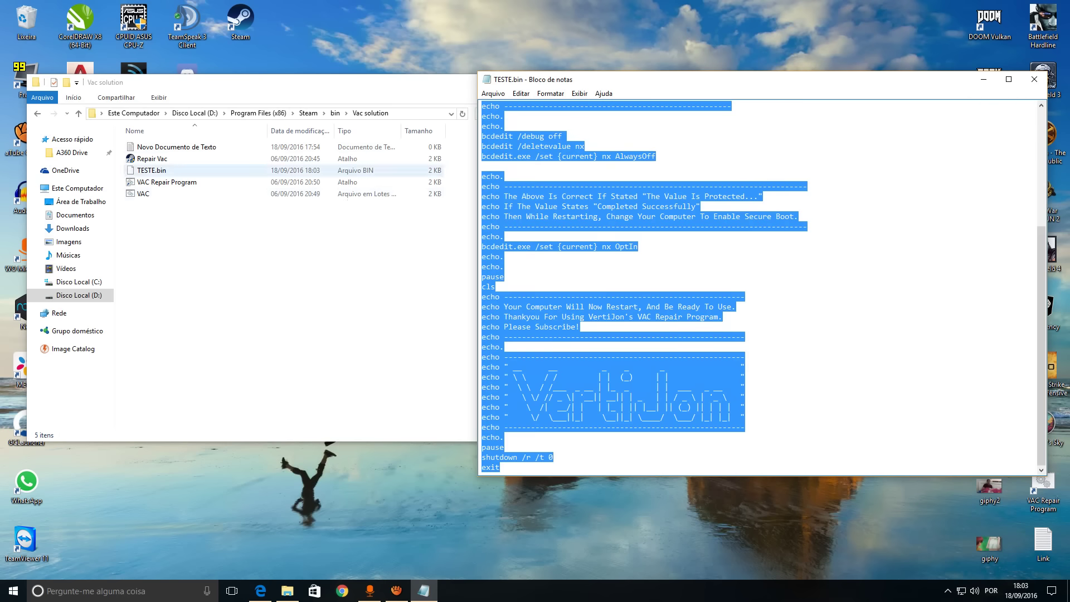
pyautogui.click(151, 170)
pyautogui.press('Delete')
# Save the script as the batch file TESTE.bat in the Vac solution folder.
pyautogui.click(557, 262)
pyautogui.click(493, 93)
pyautogui.click(517, 144)
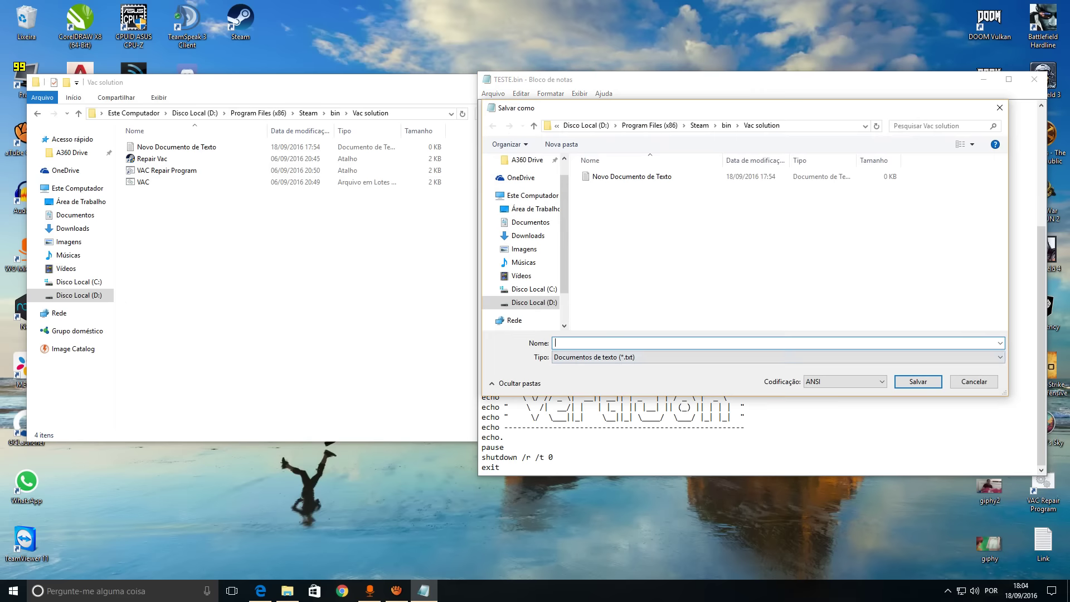
pyautogui.write('TESTE.bat')
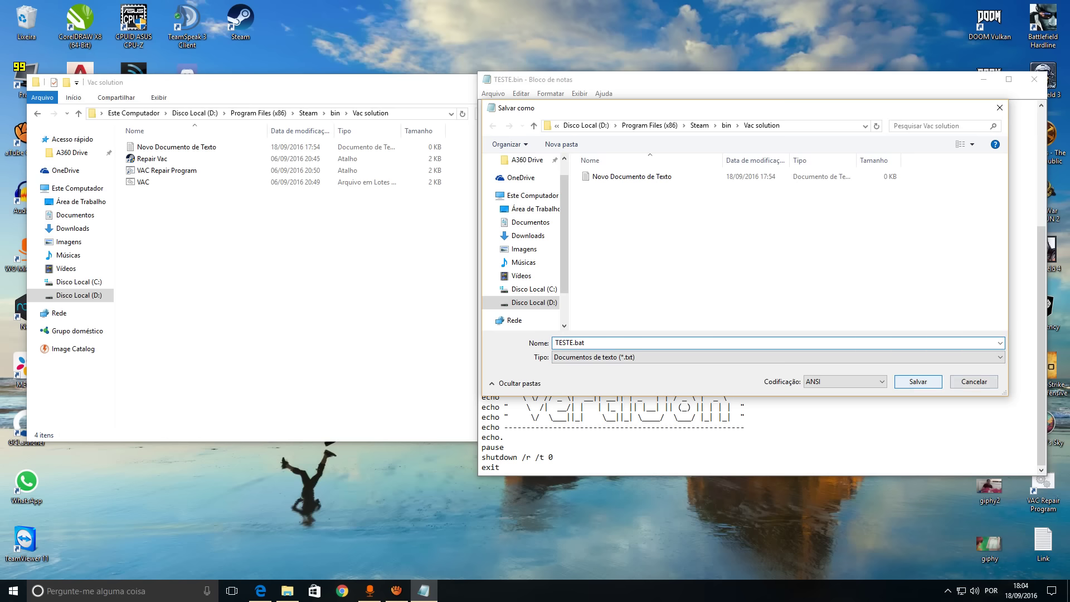
pyautogui.press('Return')
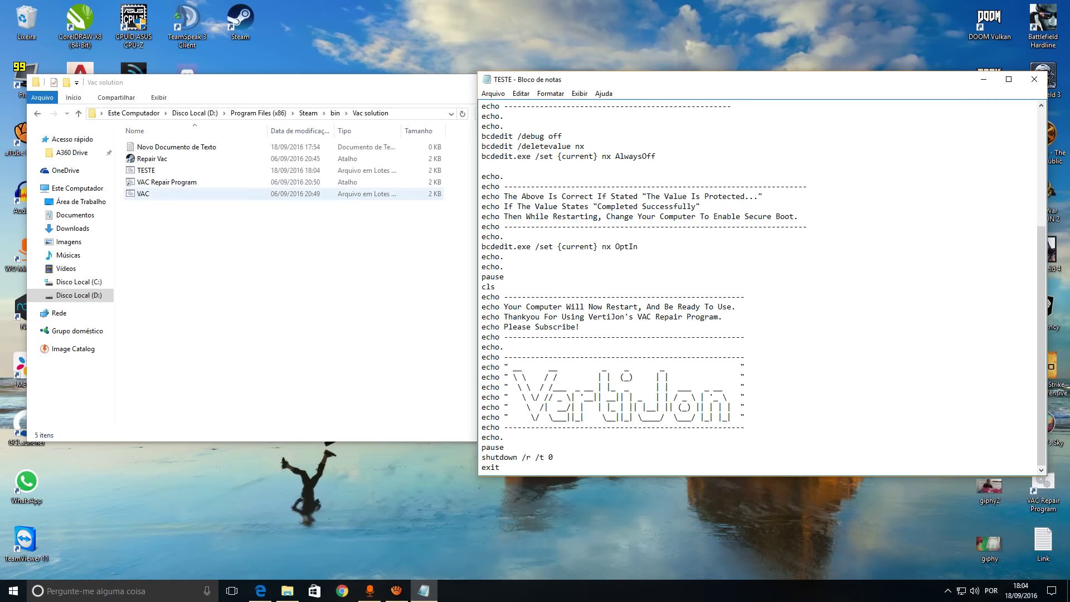
# Delete the TESTE batch file from the Vac solution folder and close both the folder and the script window.
pyautogui.click(147, 171)
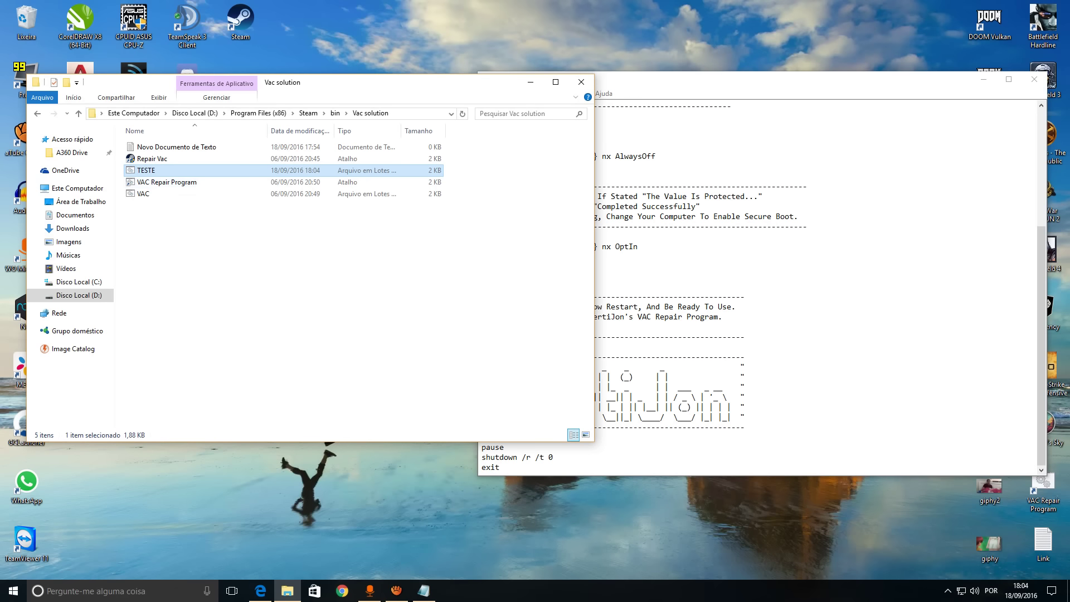
pyautogui.click(221, 245)
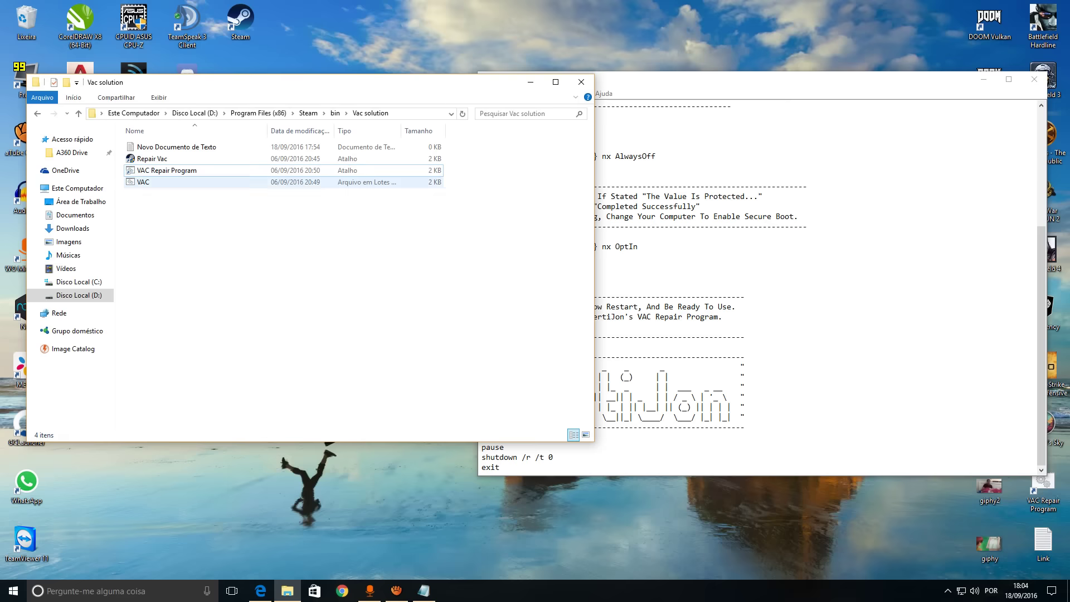
pyautogui.click(581, 82)
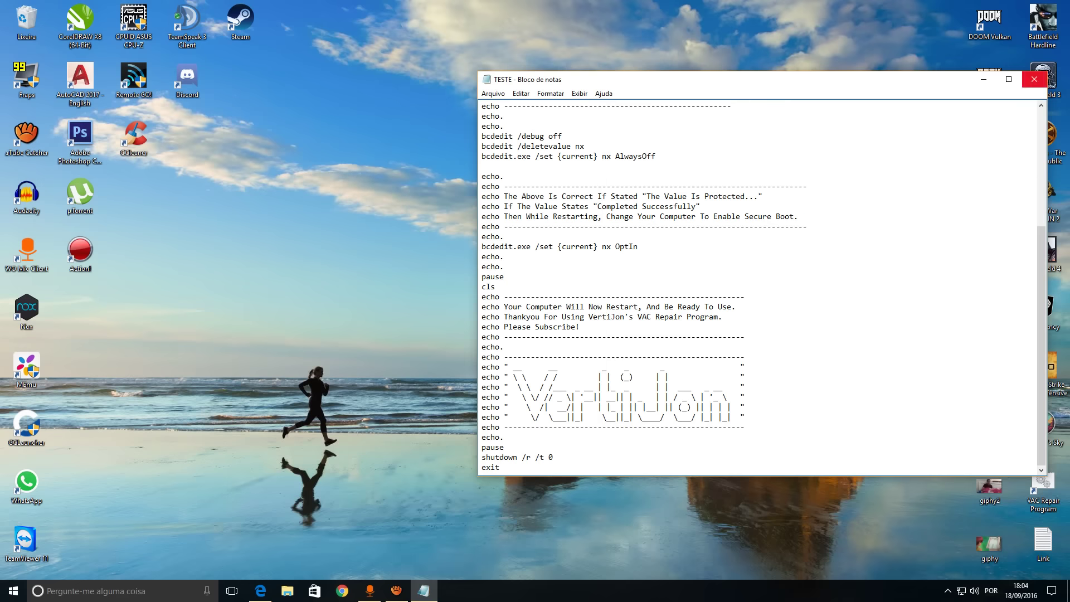
pyautogui.click(1033, 79)
pyautogui.click(330, 220)
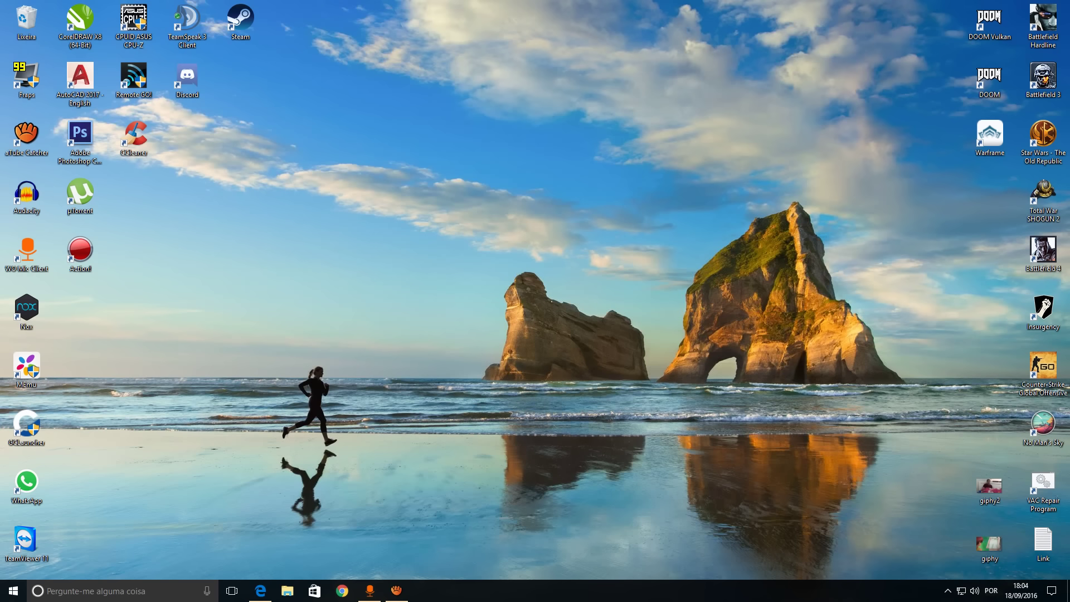
pyautogui.moveTo(674, 265); pyautogui.dragTo(454, 381)
pyautogui.moveTo(665, 247); pyautogui.dragTo(435, 382)
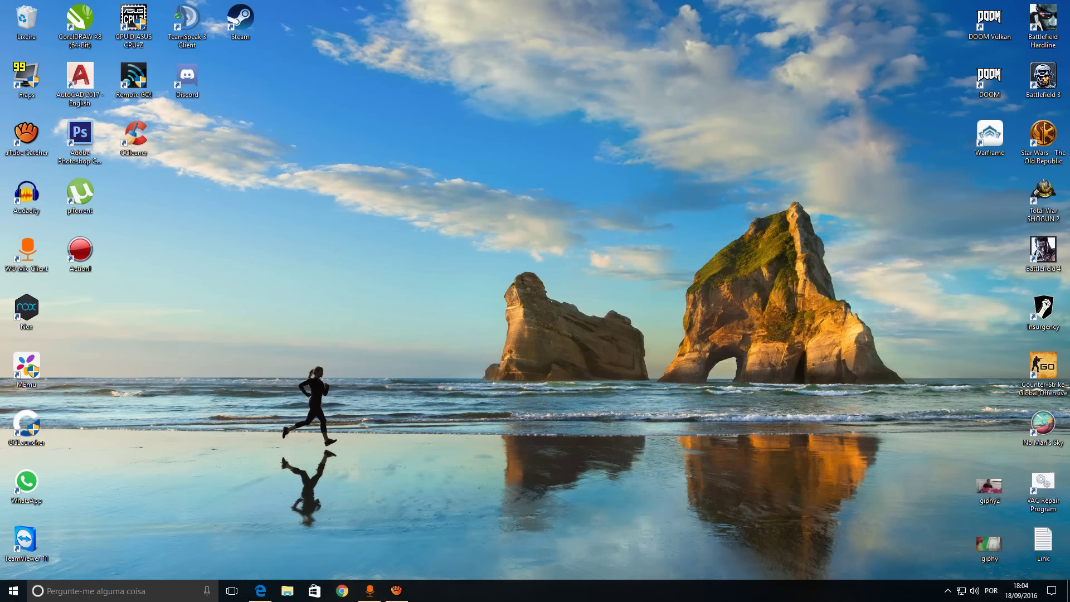